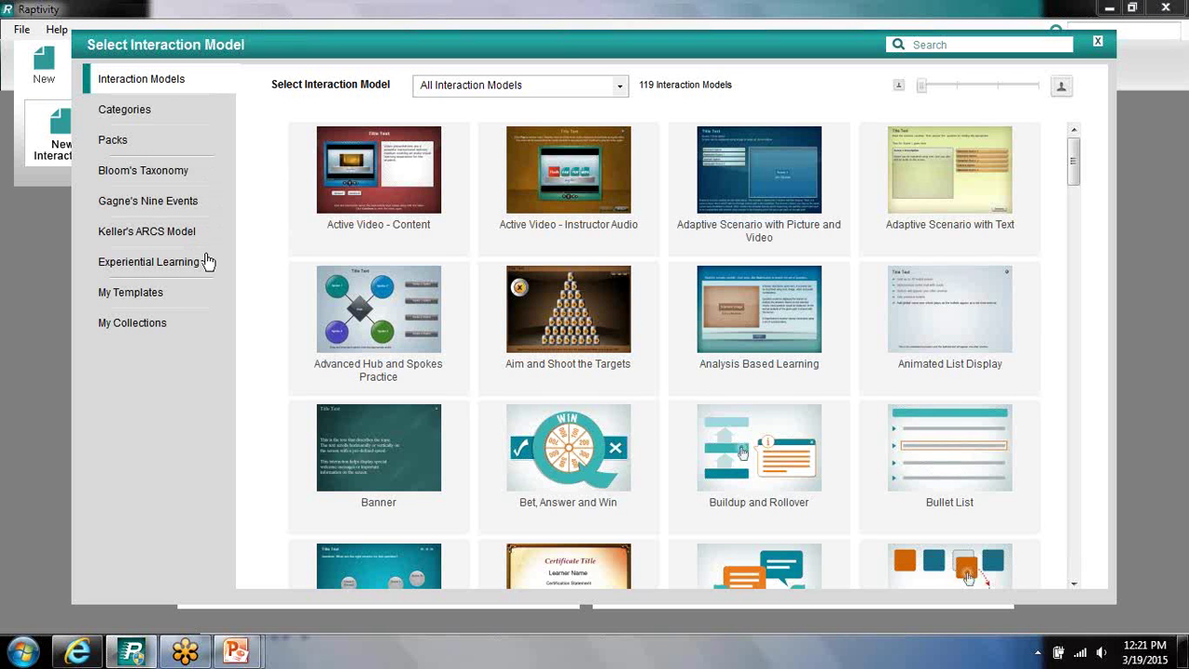
Search the interaction models for "flash cards" and start a new interaction from the Essential pack's Flash Cards model
left_click(518, 193)
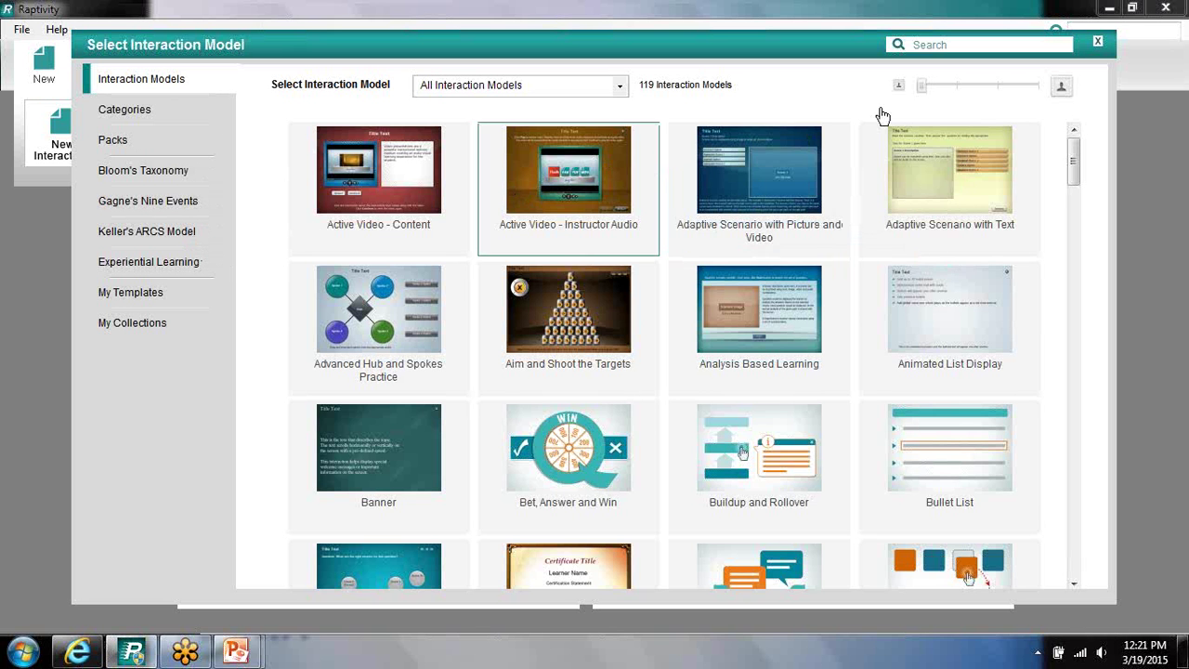
left_click(963, 44)
type("flqaa")
key("BackSpace")
key("BackSpace")
key("BackSpace")
type("as")
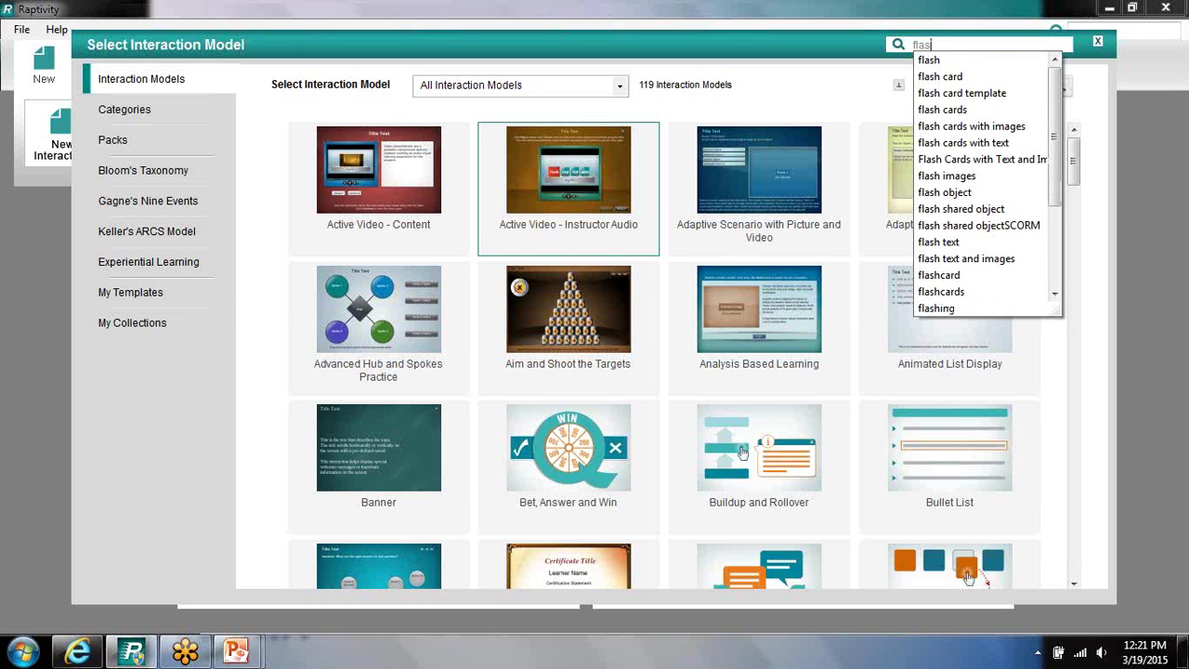
type("h")
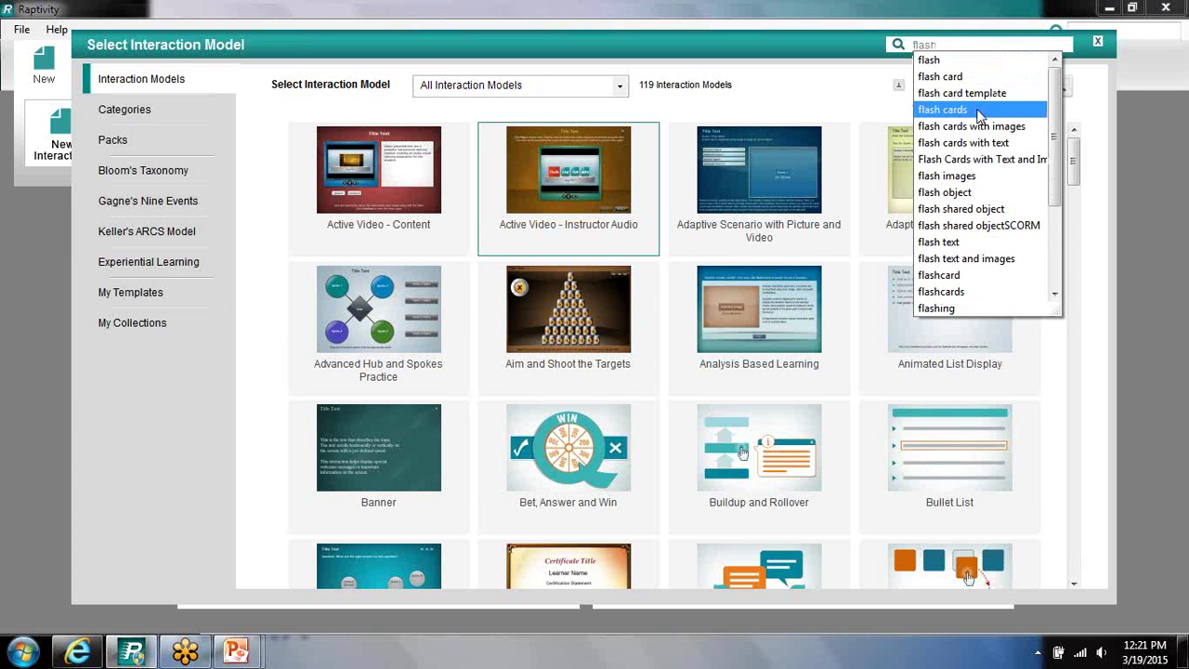
left_click(943, 110)
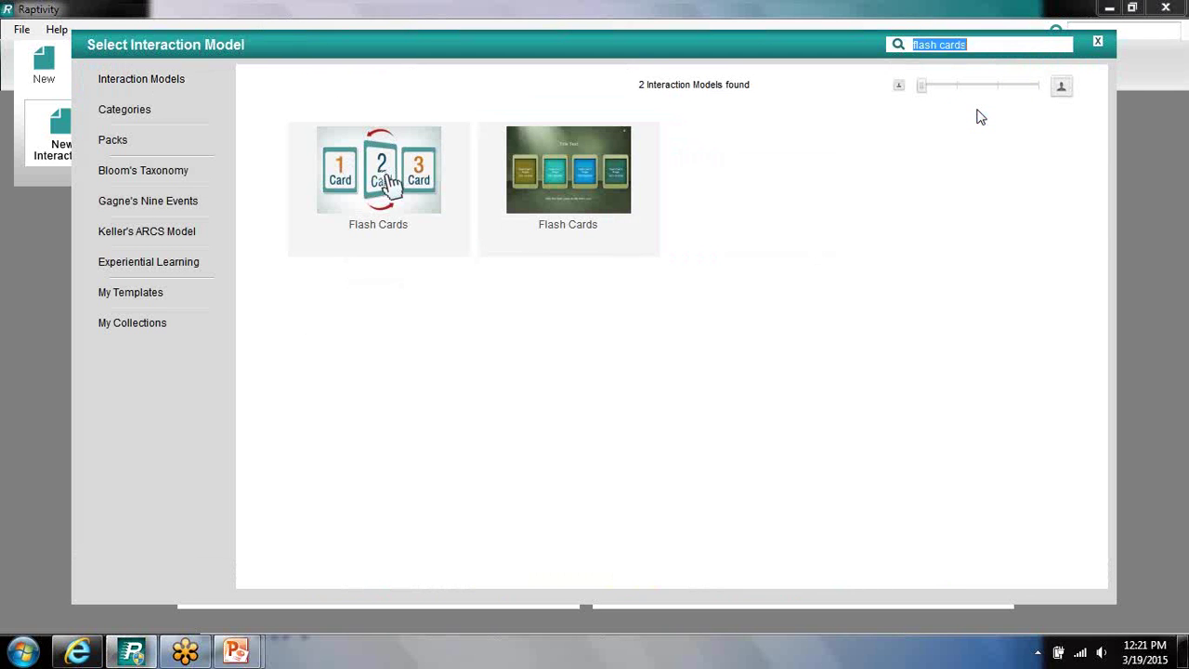
mouse_move(423, 190)
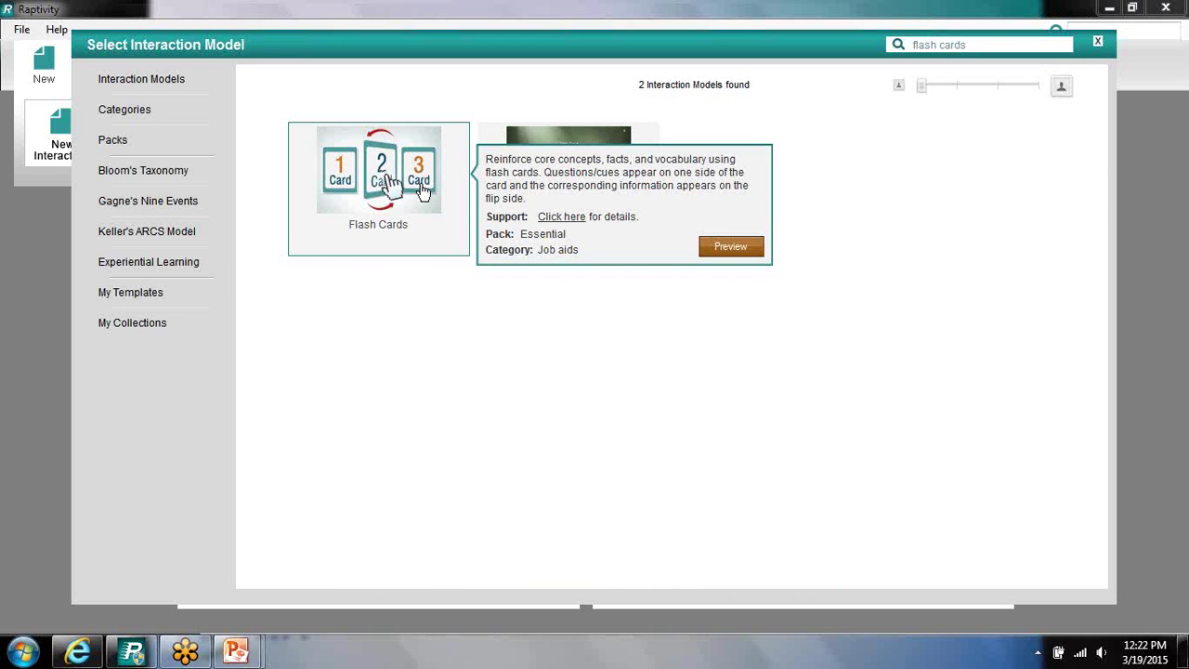
double_click(423, 191)
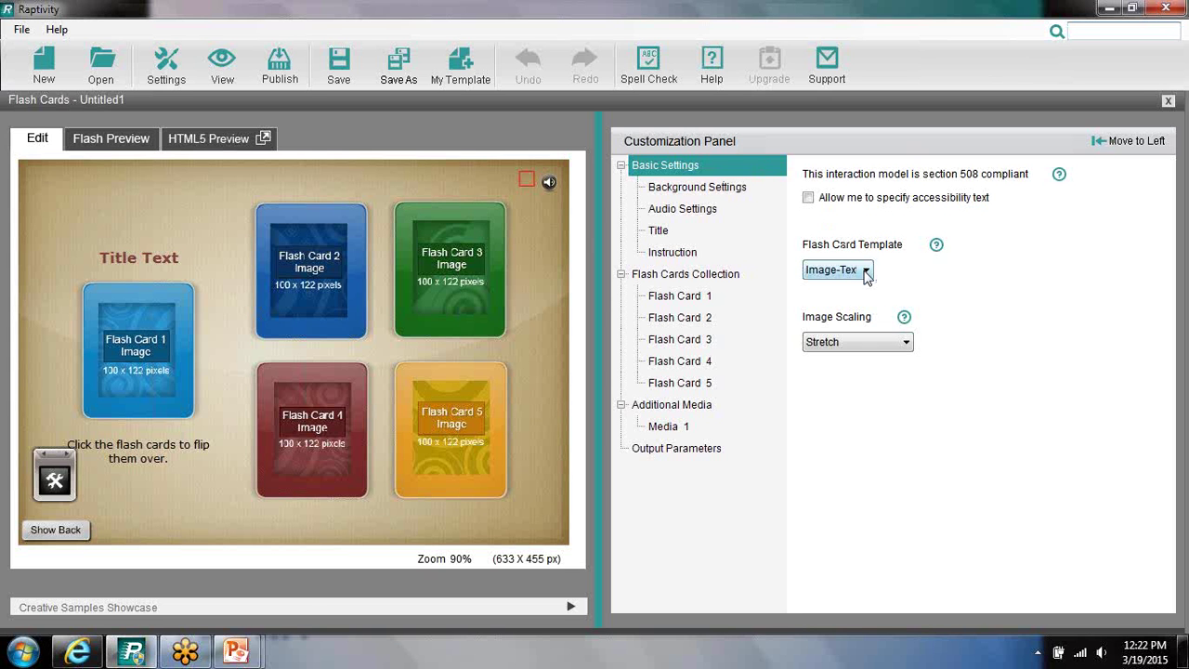
Change the interaction's background type to Background Color and set the color to medium gray
left_click(706, 191)
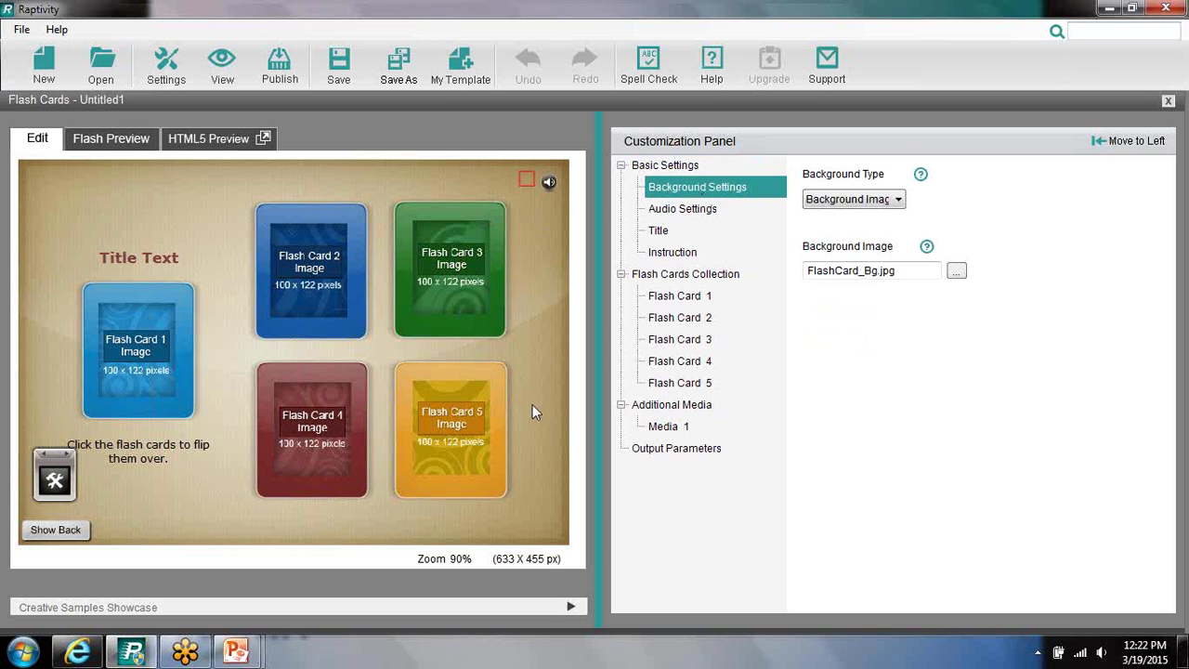
left_click(899, 199)
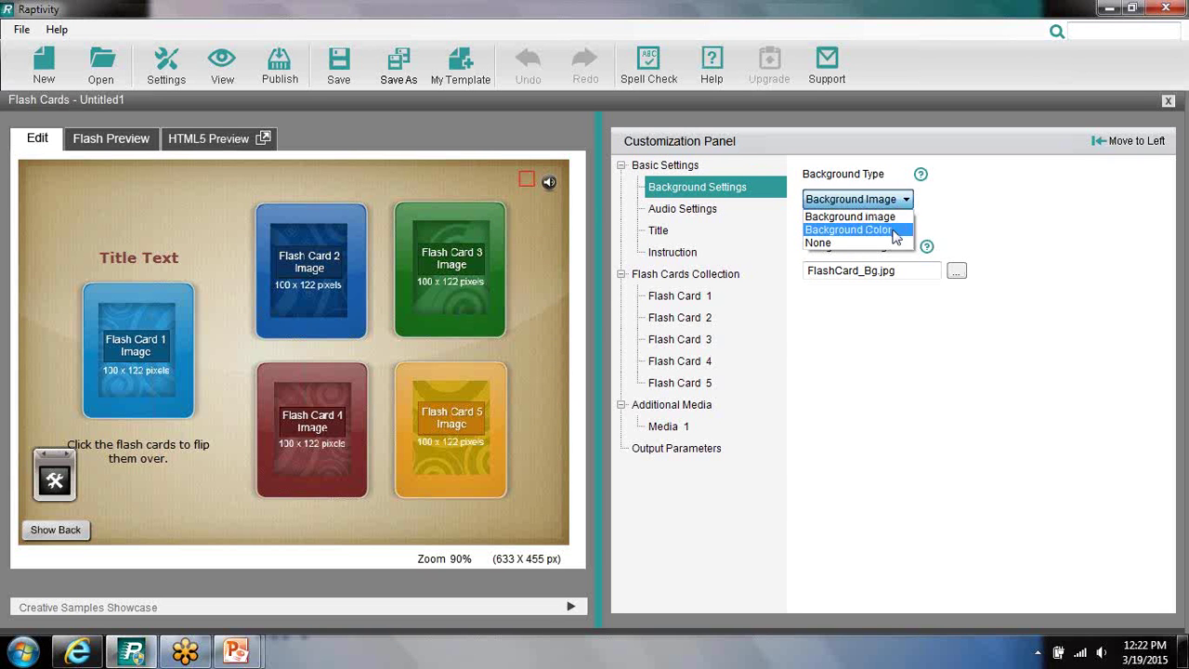
left_click(894, 230)
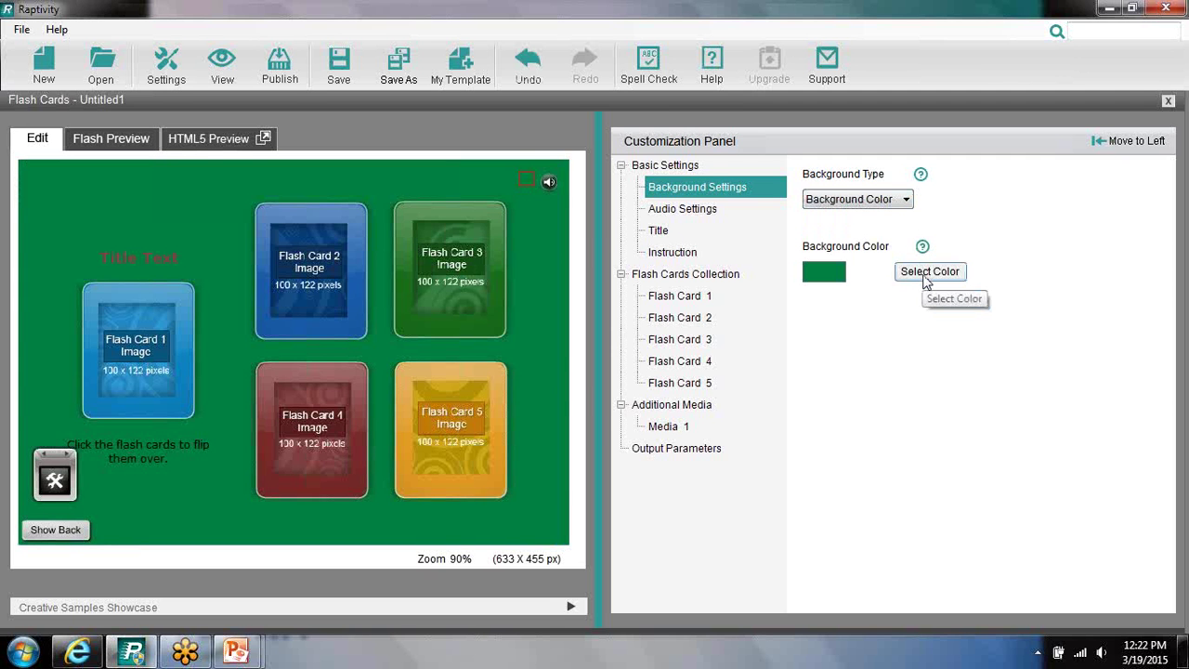
left_click(927, 274)
left_click(583, 264)
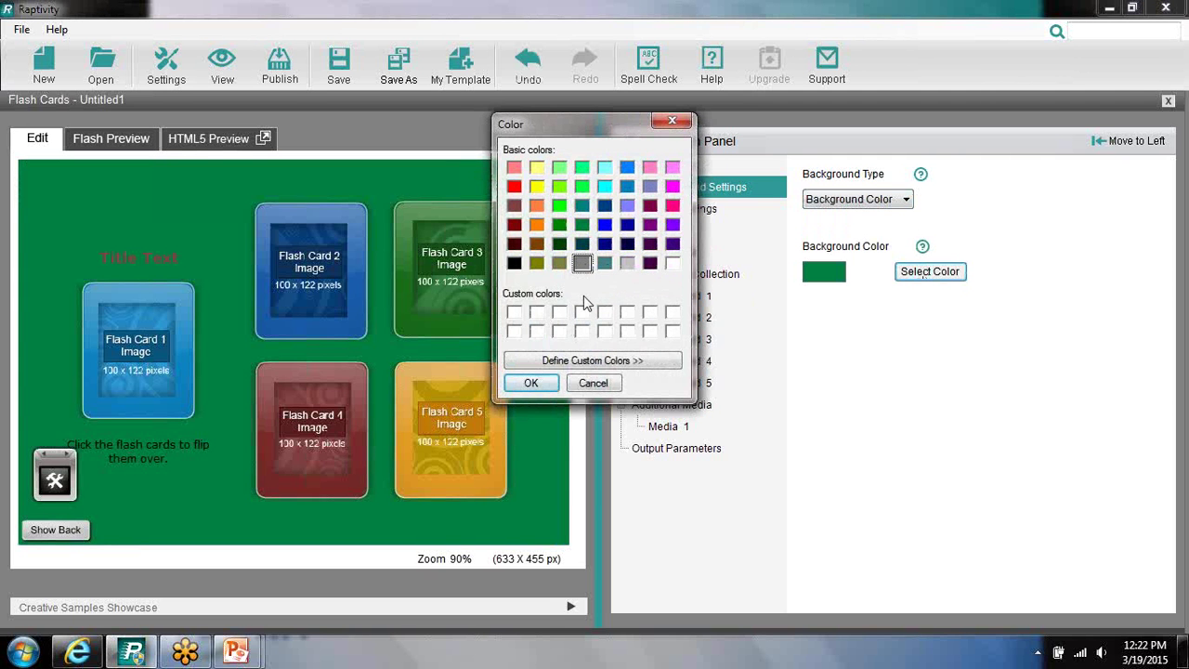
left_click(531, 384)
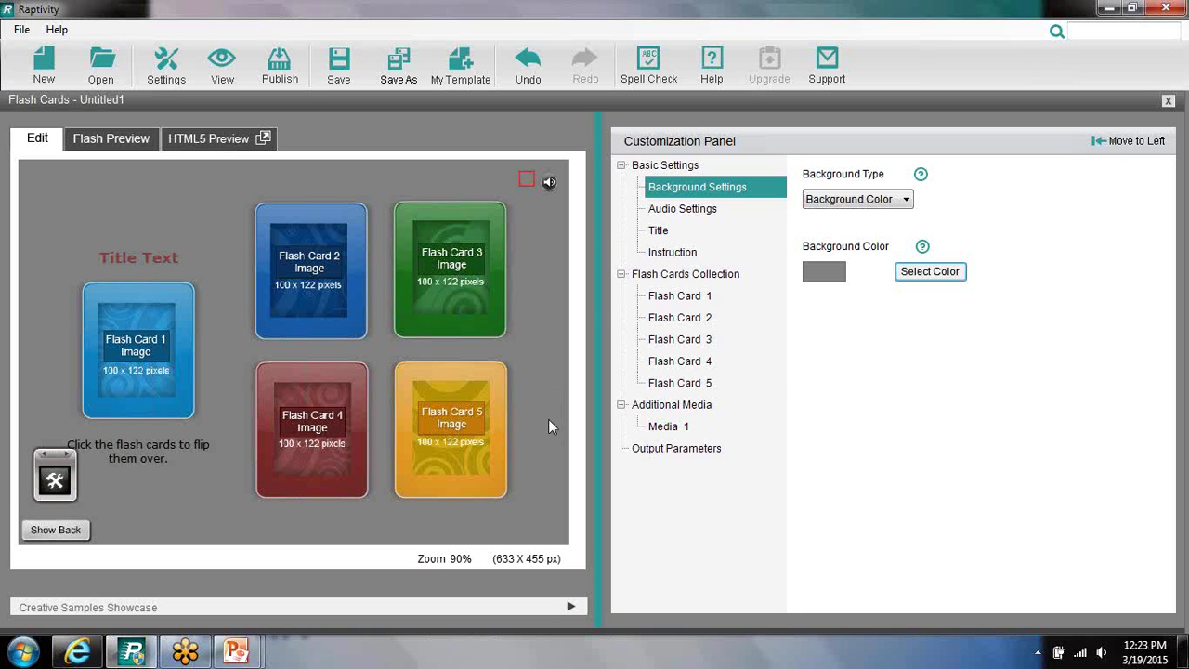
Replace the placeholder title text with "Raptivity Demo"
left_click(666, 232)
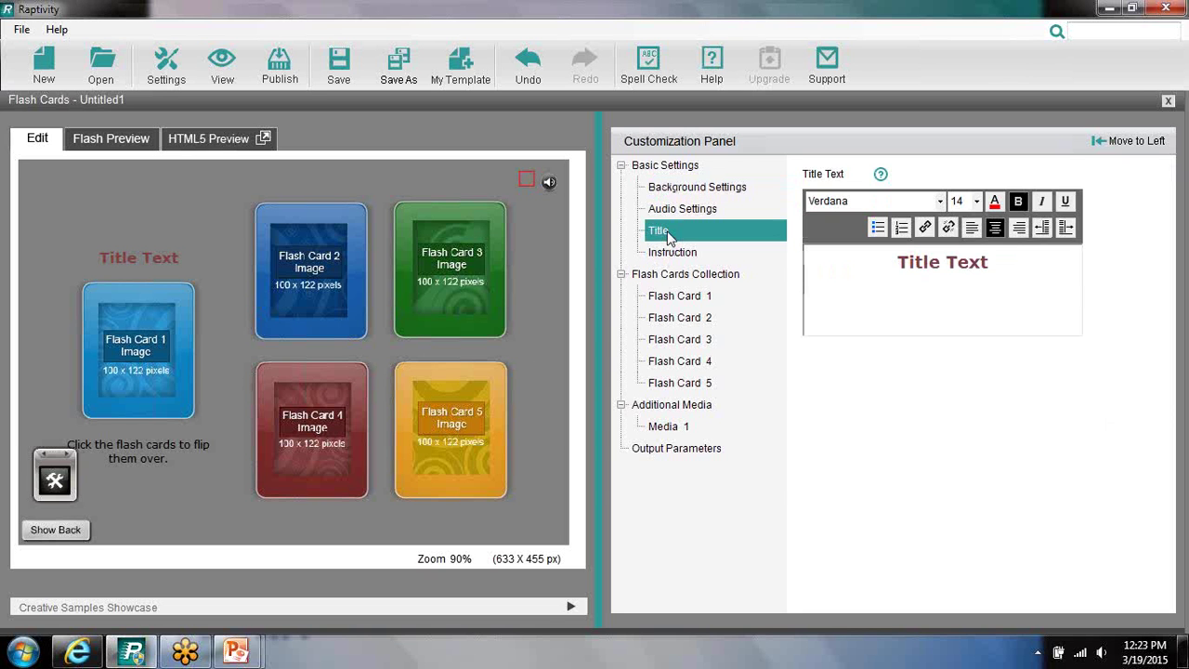
left_click_drag(993, 267, 892, 260)
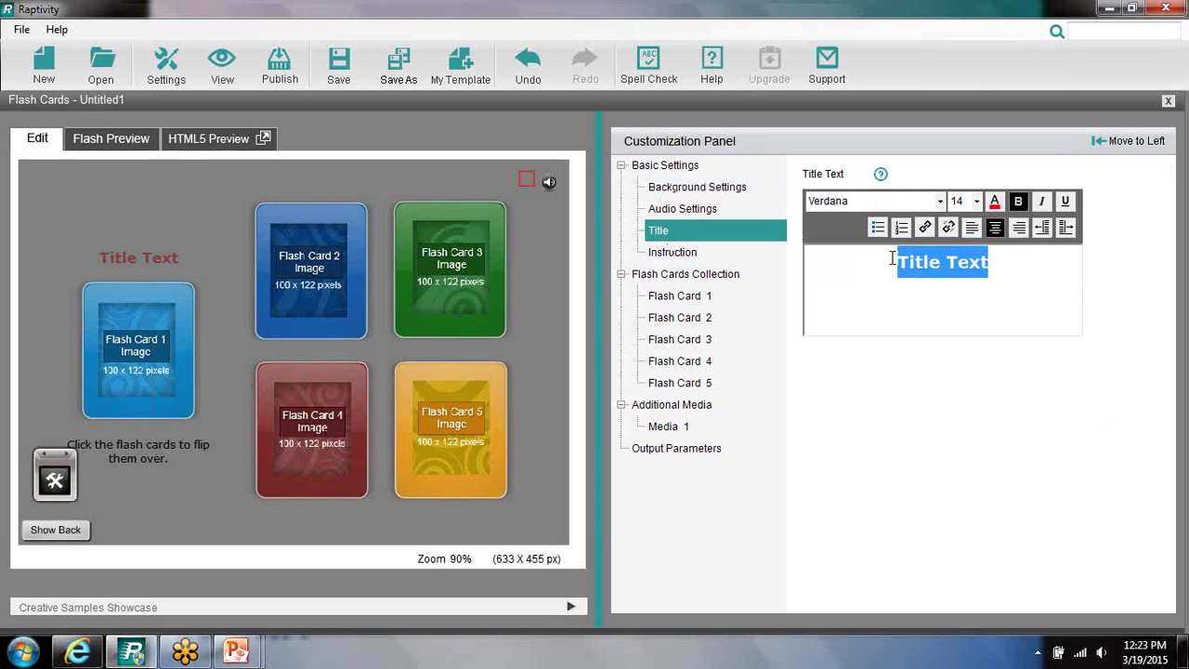
type("Raptivi")
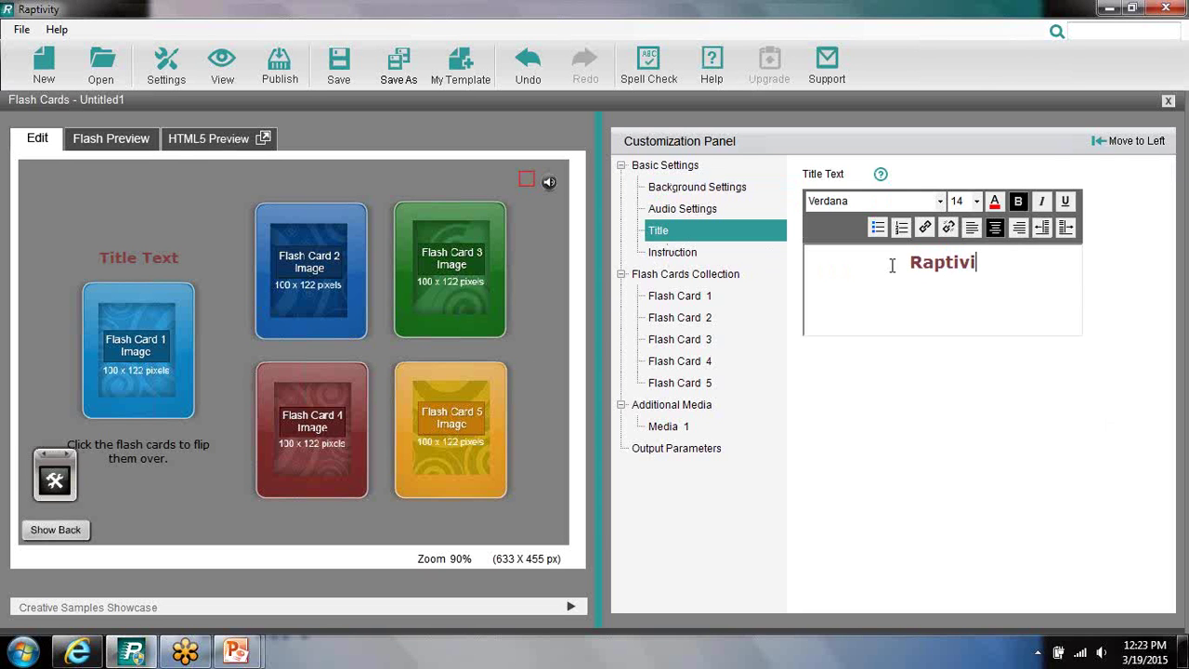
type("d")
key("BackSpace")
type("ty Demo")
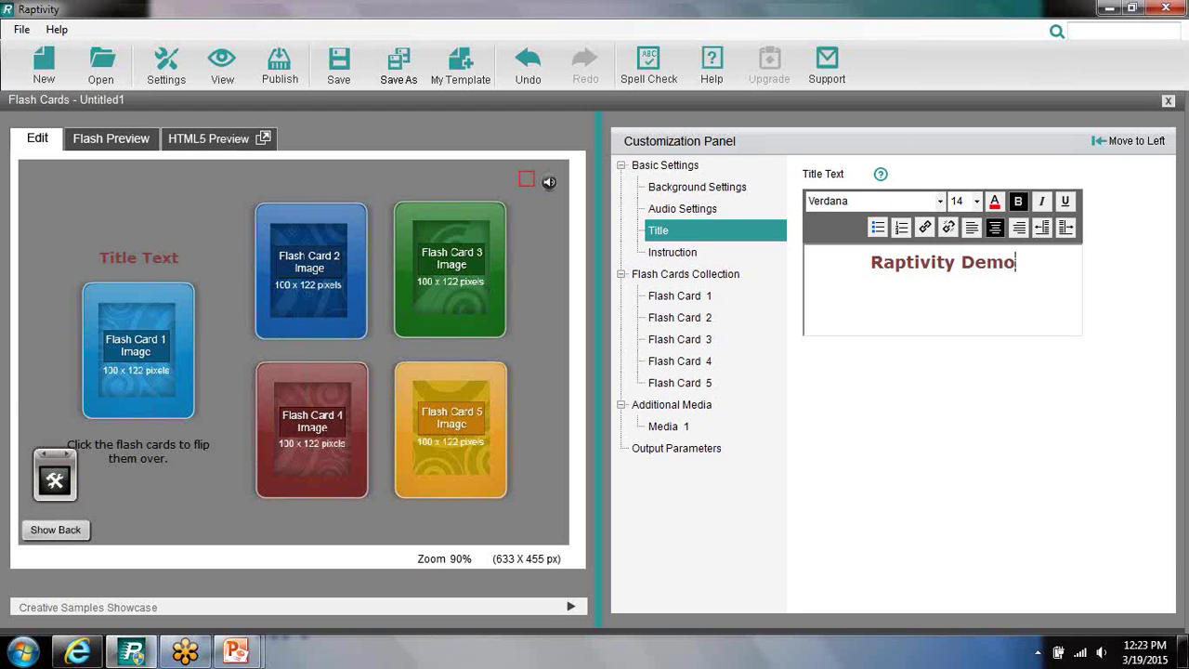
left_click_drag(1045, 256, 890, 265)
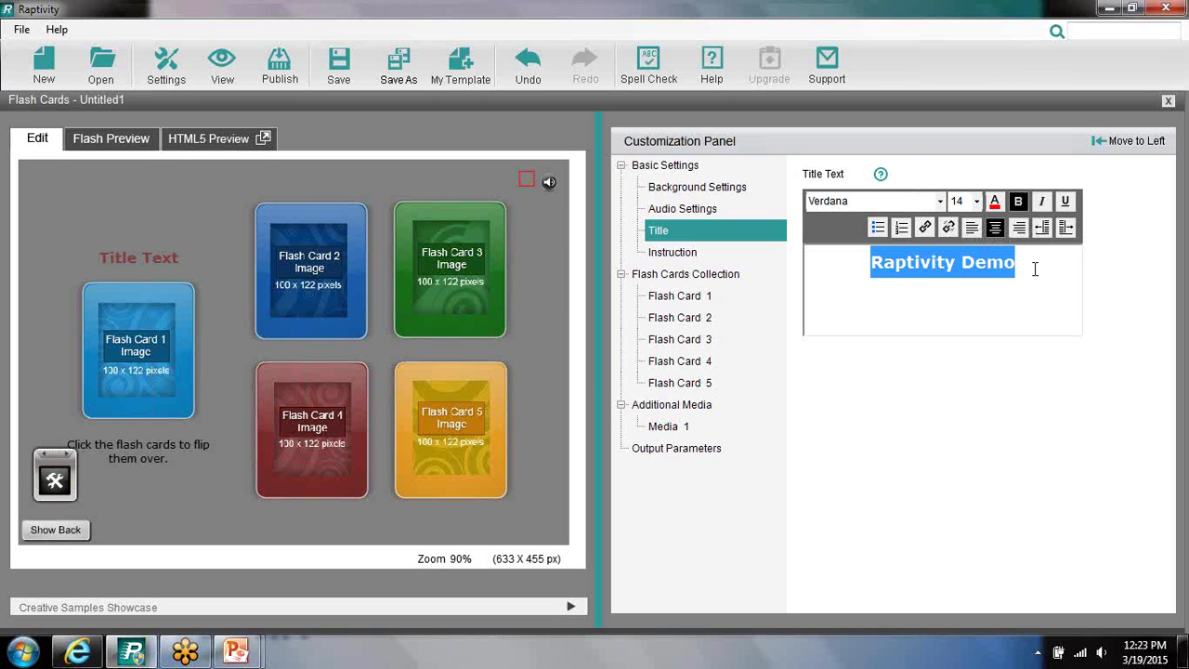
left_click(547, 321)
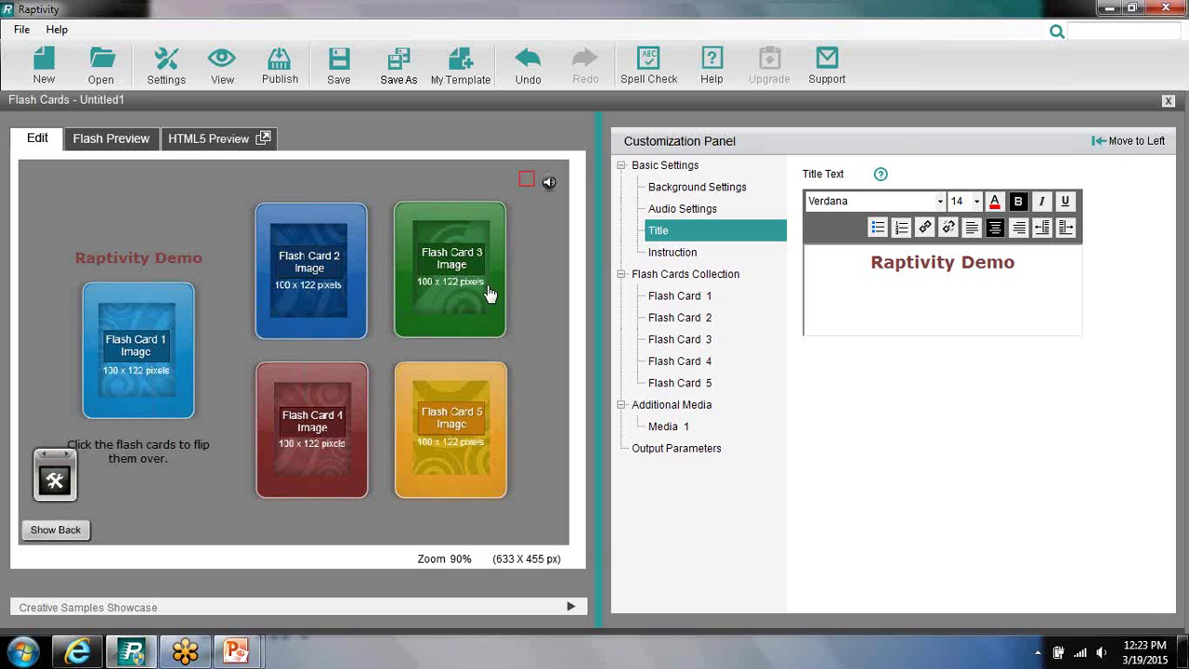
Set the number of flash cards in the collection to 3
left_click(684, 277)
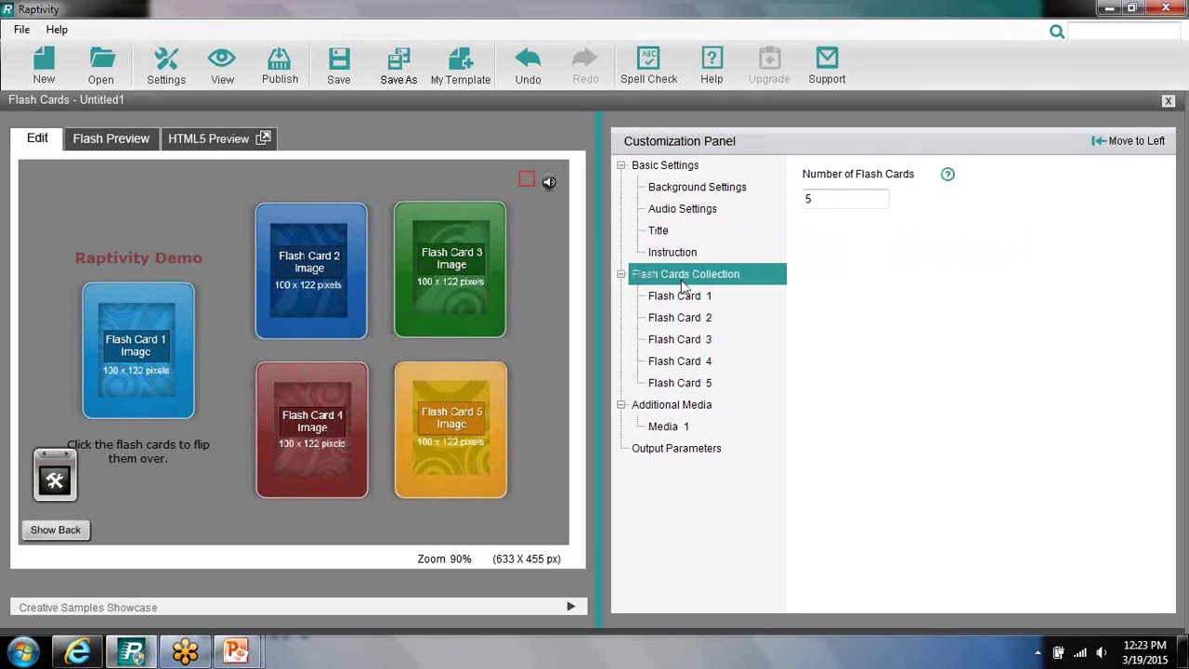
left_click(811, 198)
double_click(811, 198)
key("BackSpace")
type("3")
left_click(548, 274)
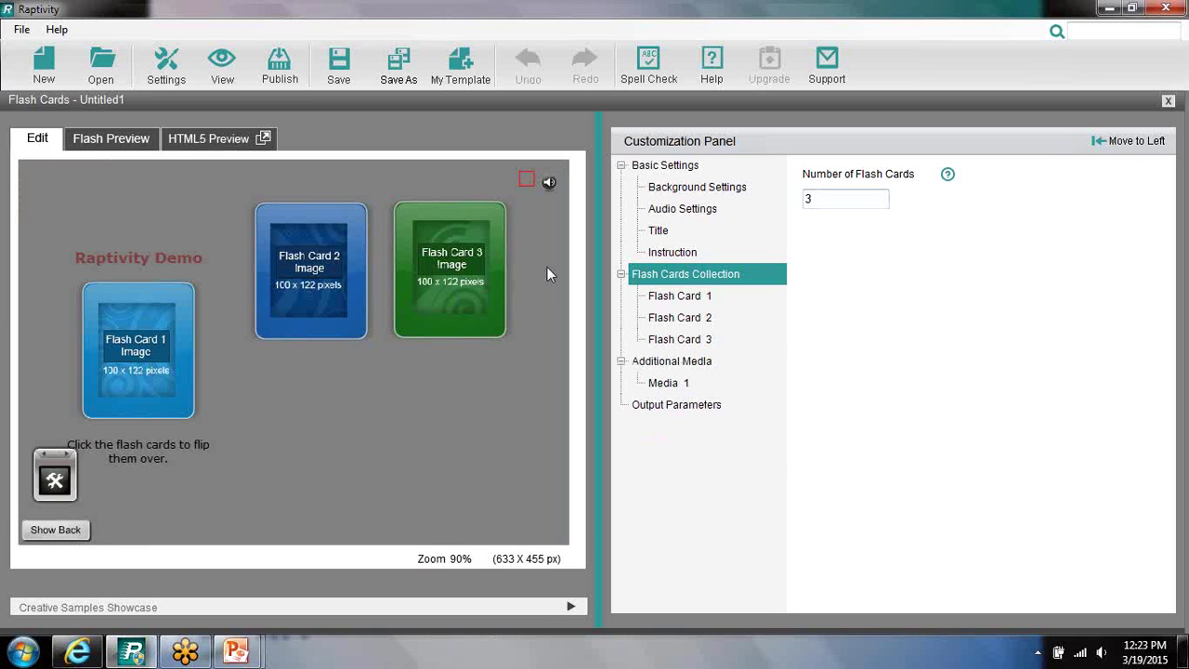
Insert einstein.png from the Pictures library as the front-side image of Flash Card 1
left_click(674, 303)
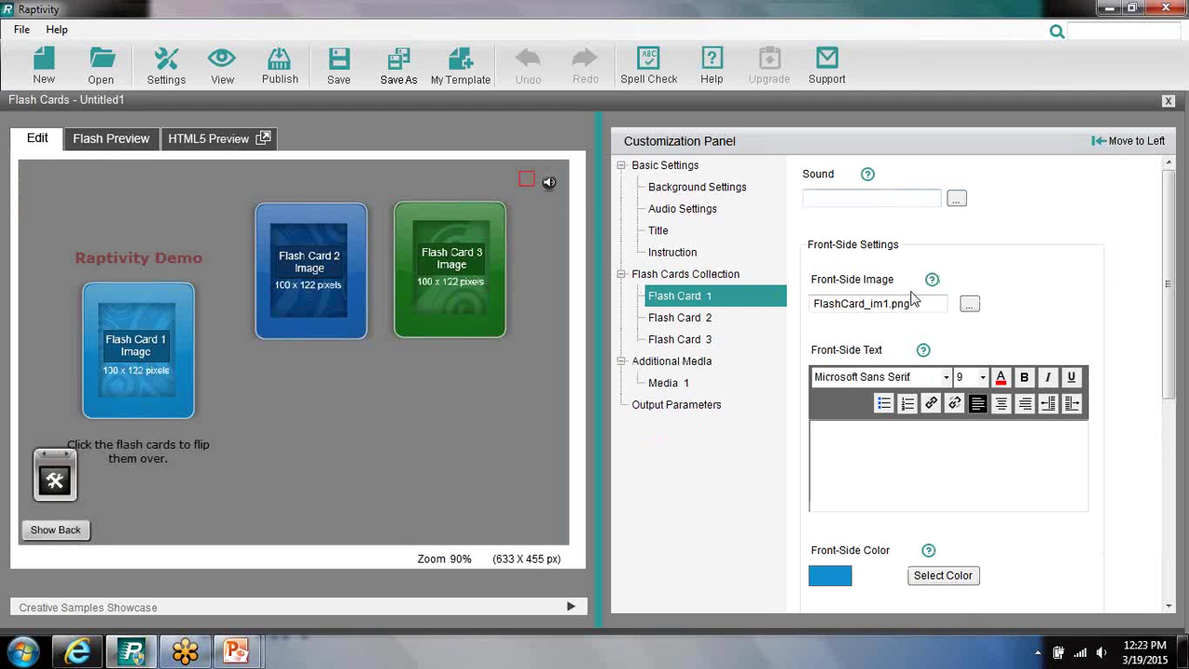
mouse_move(934, 285)
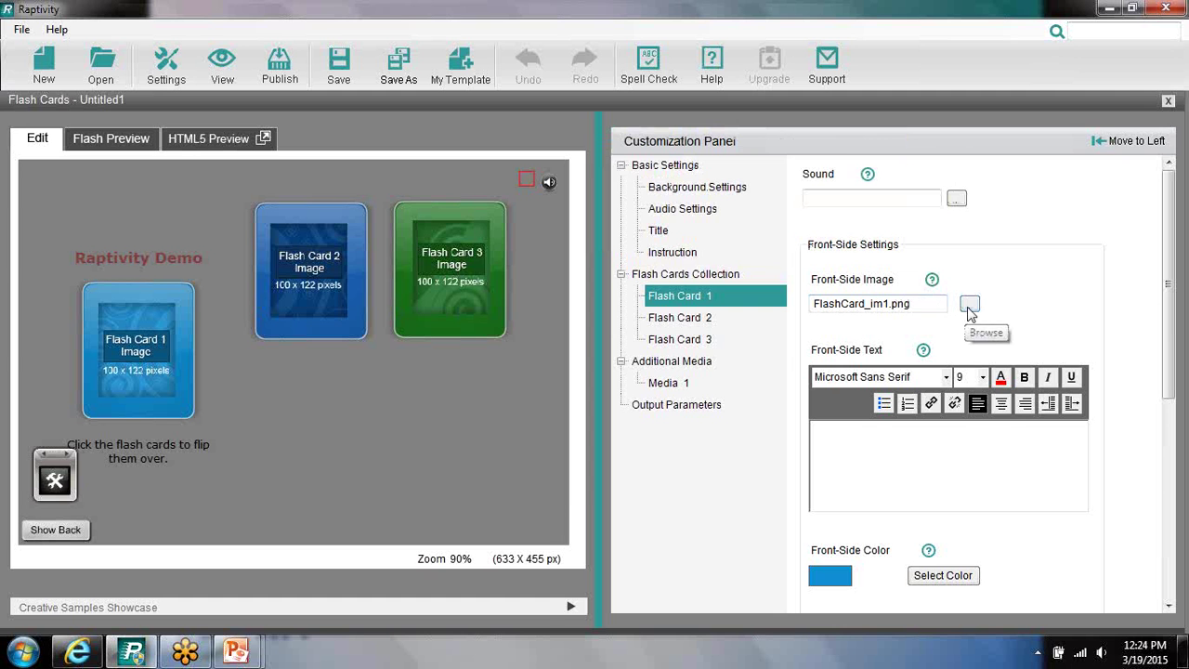
left_click(970, 307)
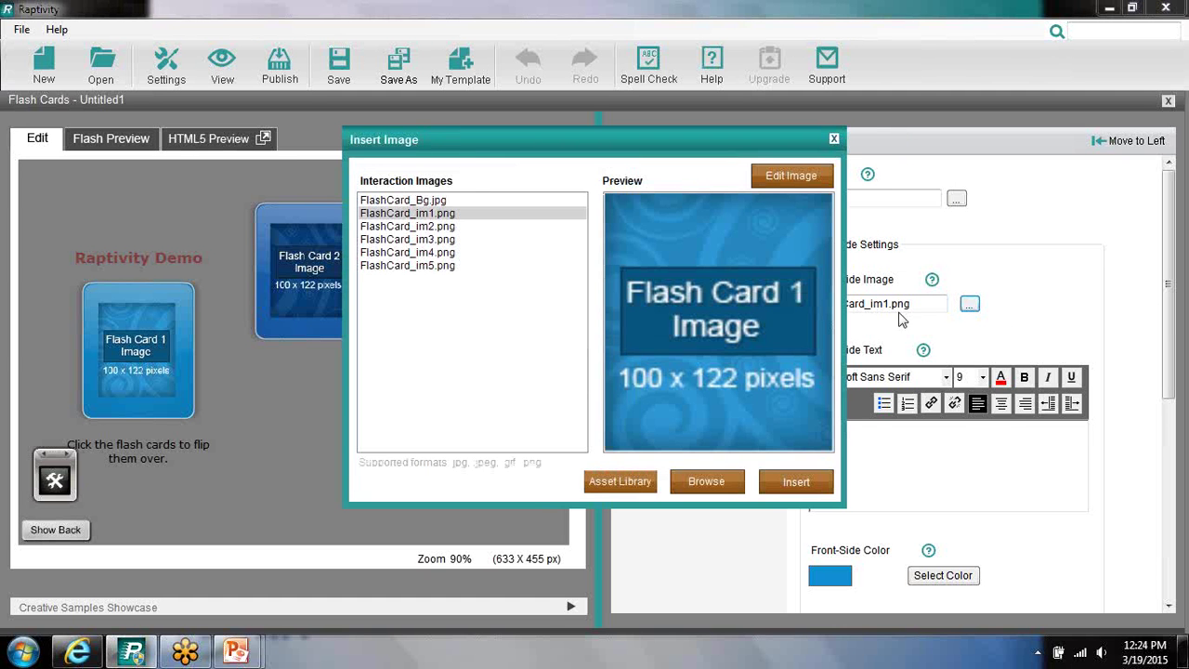
left_click(717, 485)
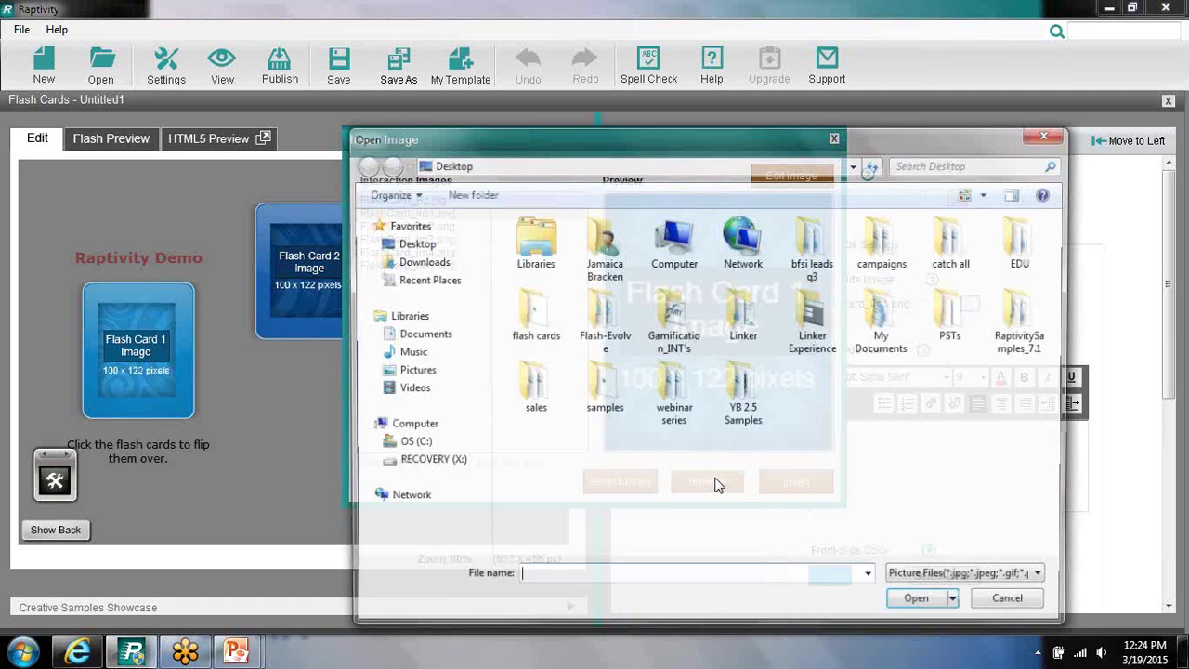
left_click(433, 372)
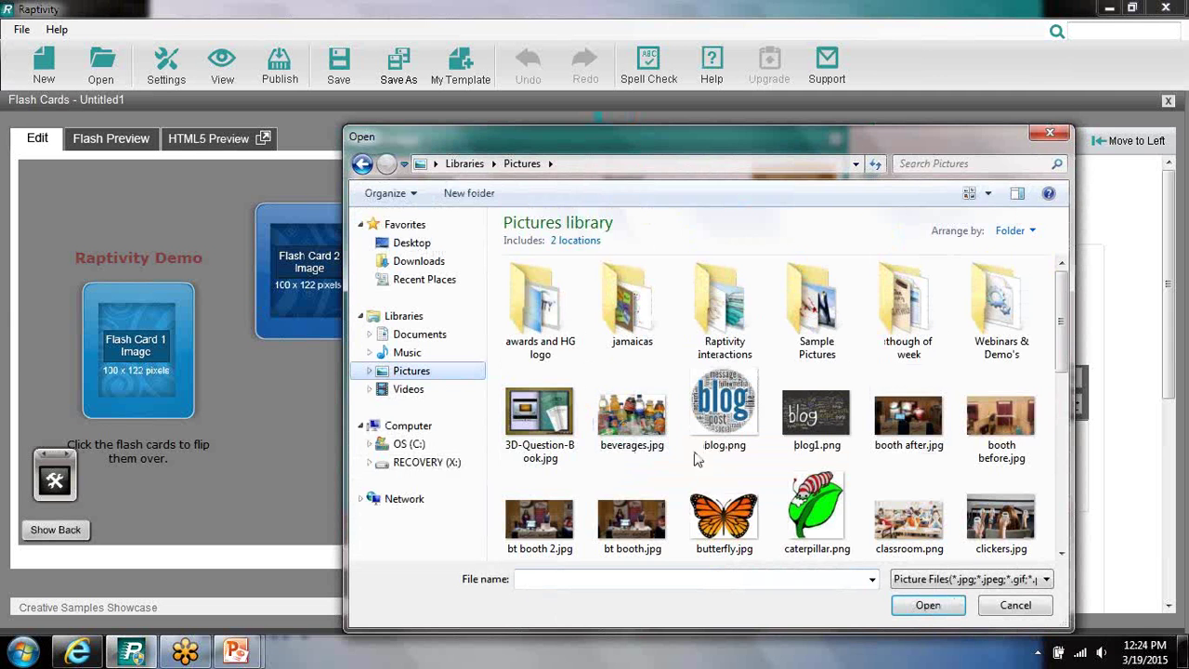
left_click_drag(1066, 370, 1066, 417)
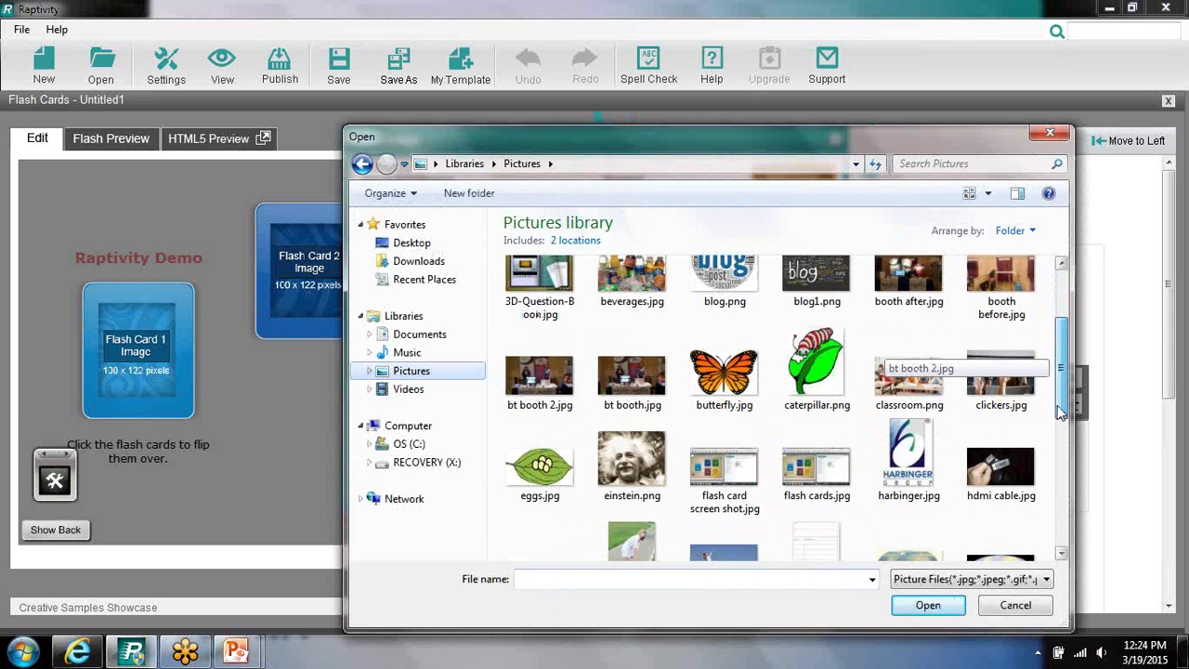
left_click(639, 457)
left_click(920, 605)
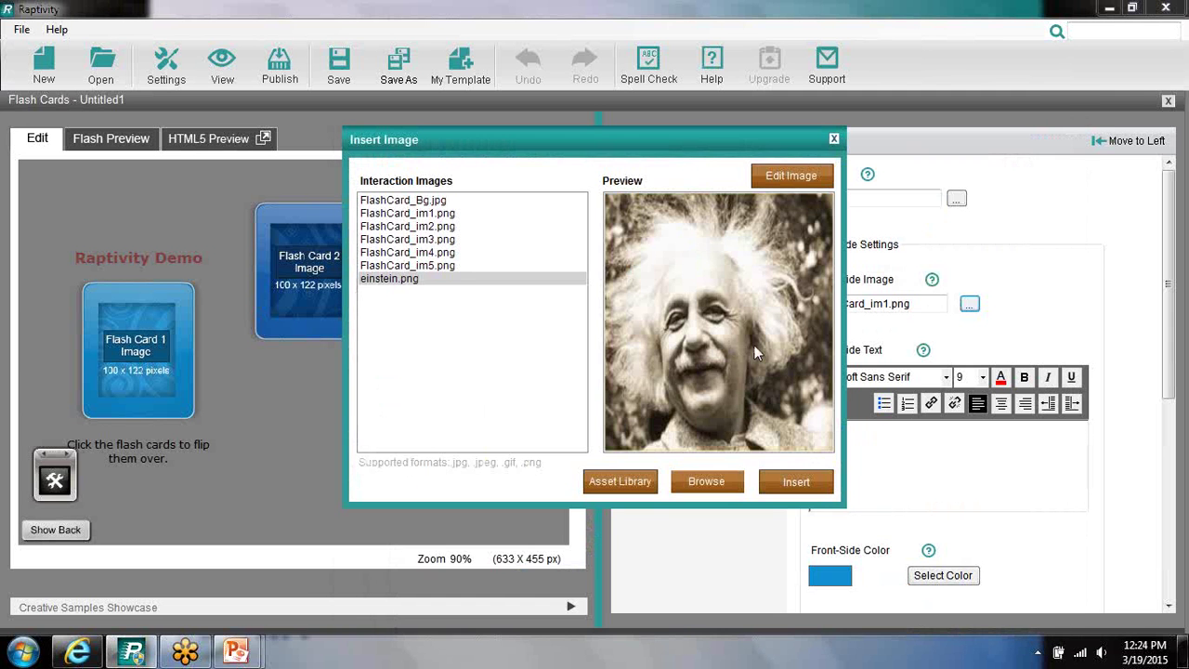
left_click(794, 482)
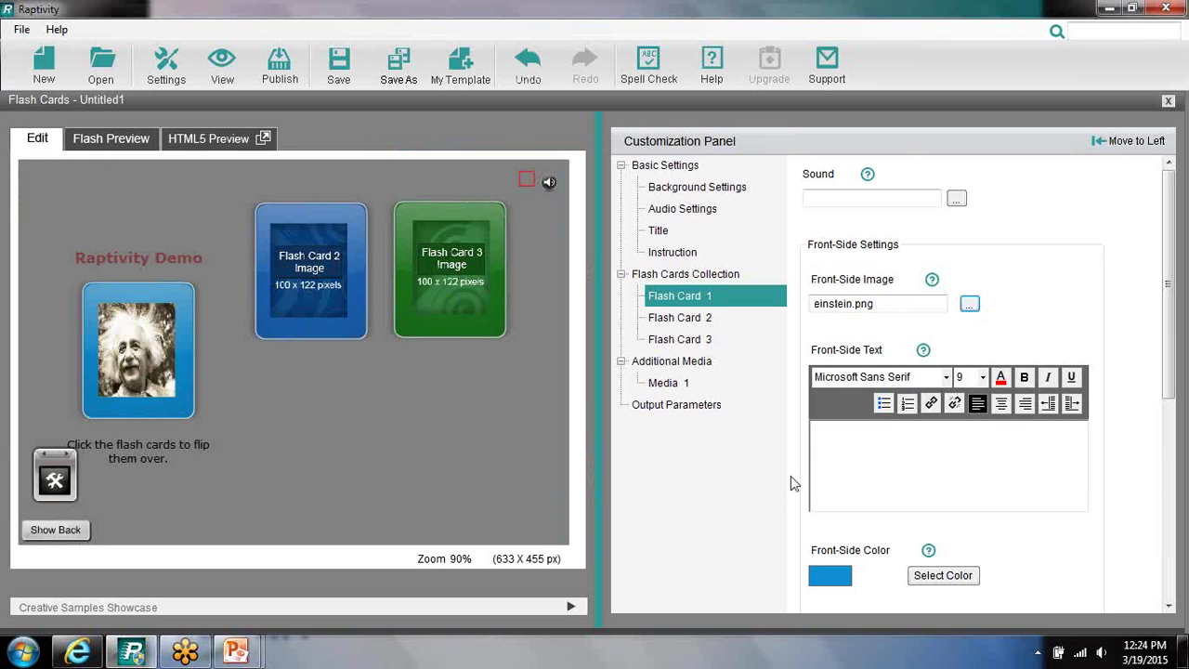
Set the front-side color of Flash Card 1 to black
left_click(931, 578)
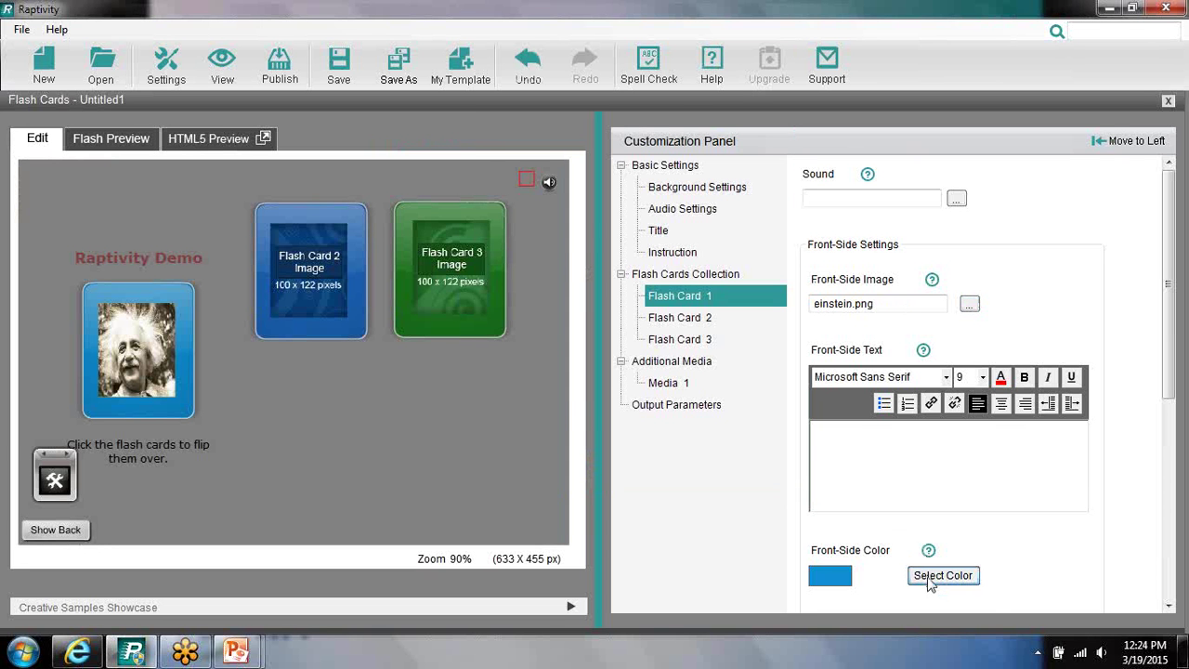
left_click(514, 263)
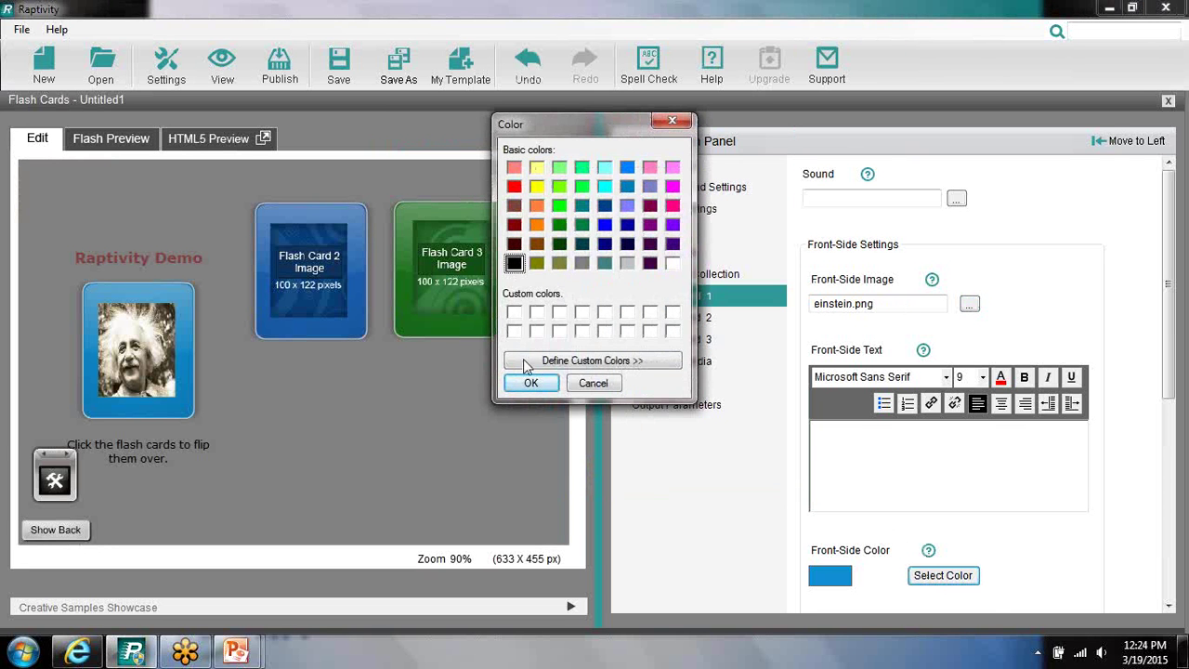
left_click(530, 383)
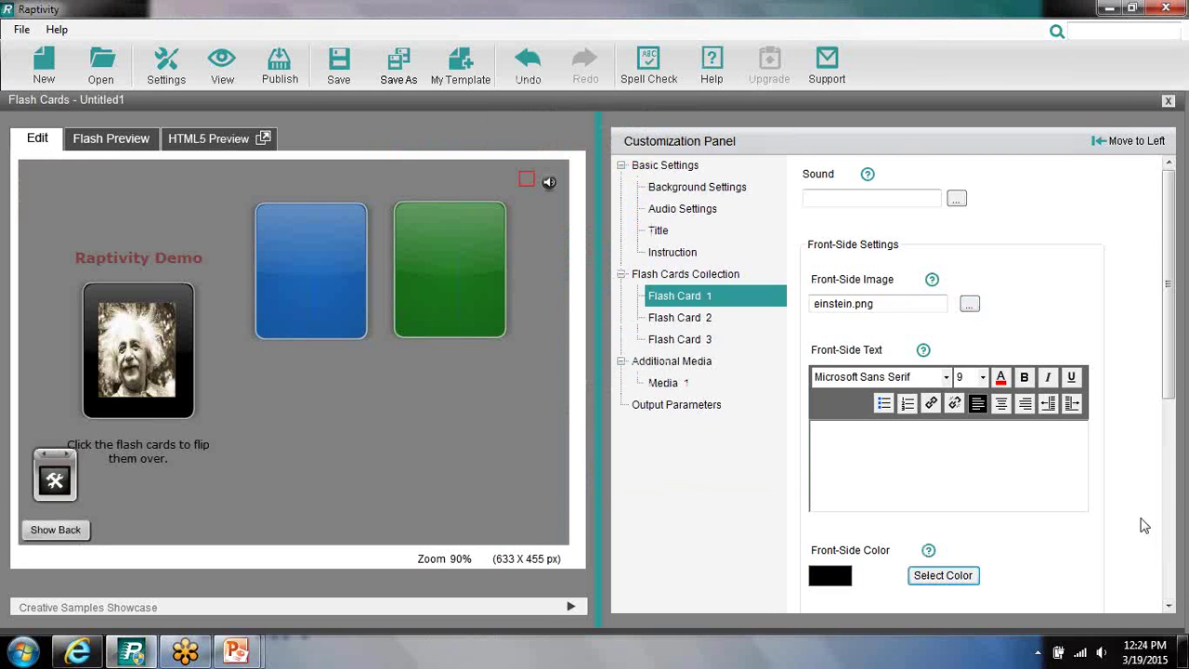
Replace the reverse side text of Flash Card 1 with "Einstein"
scroll(1159, 520, "down", 2)
scroll(1159, 520, "down", 2)
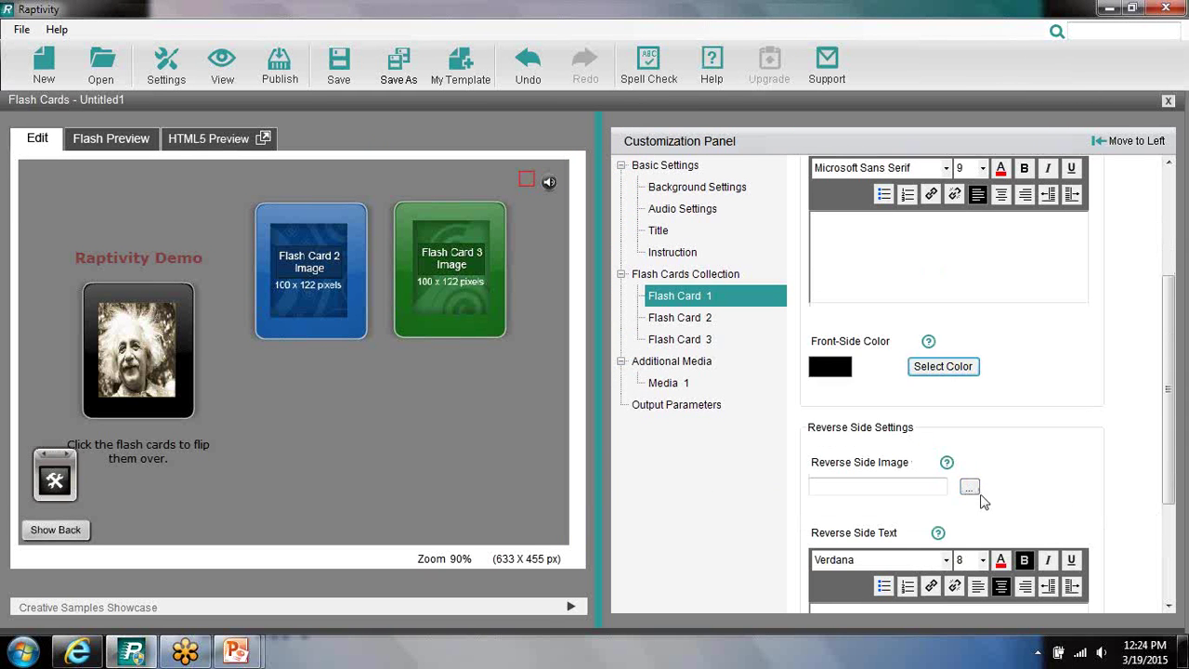
scroll(1159, 468, "down", 4)
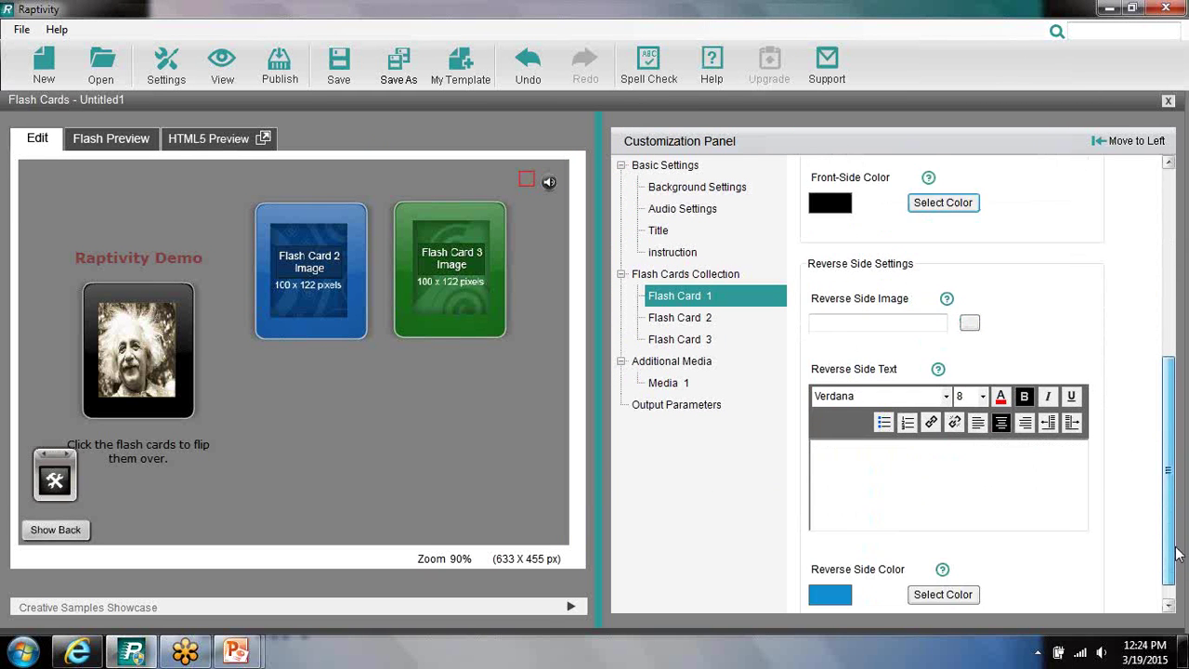
left_click_drag(970, 453, 901, 428)
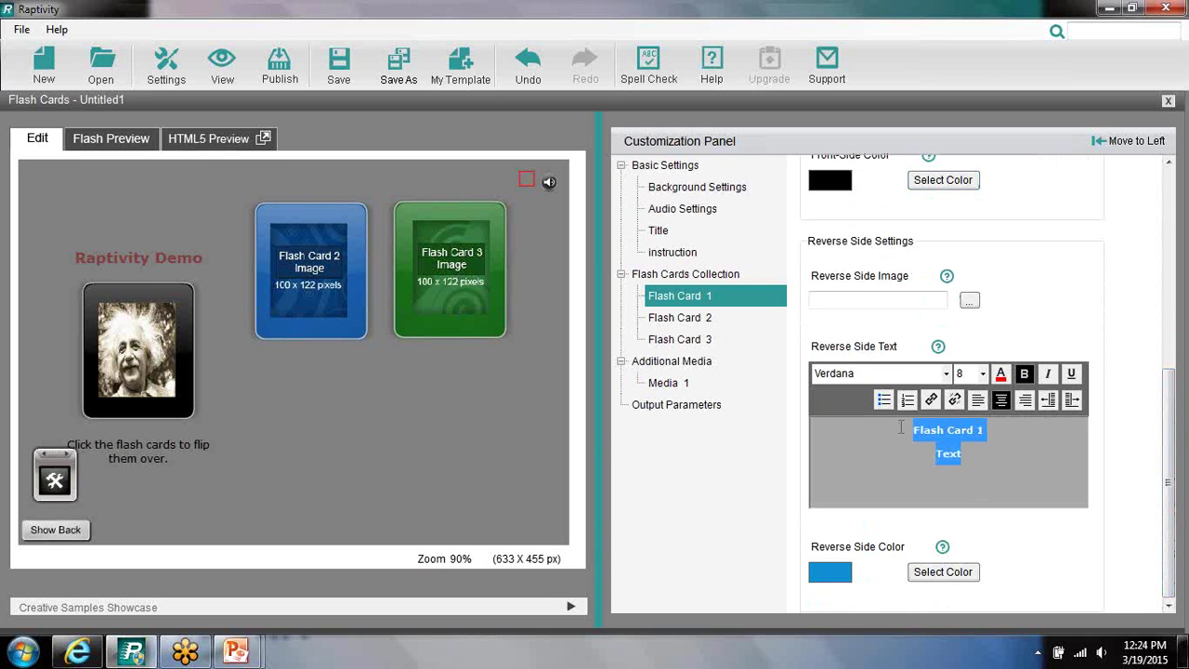
type("E")
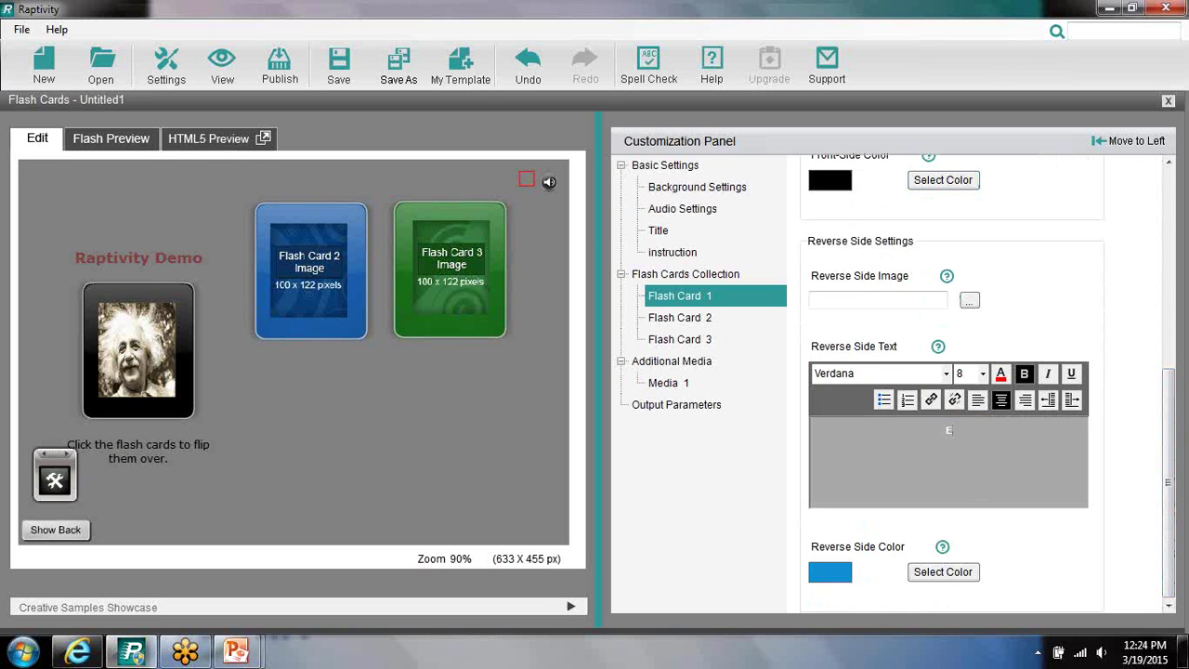
type("instein")
left_click(707, 302)
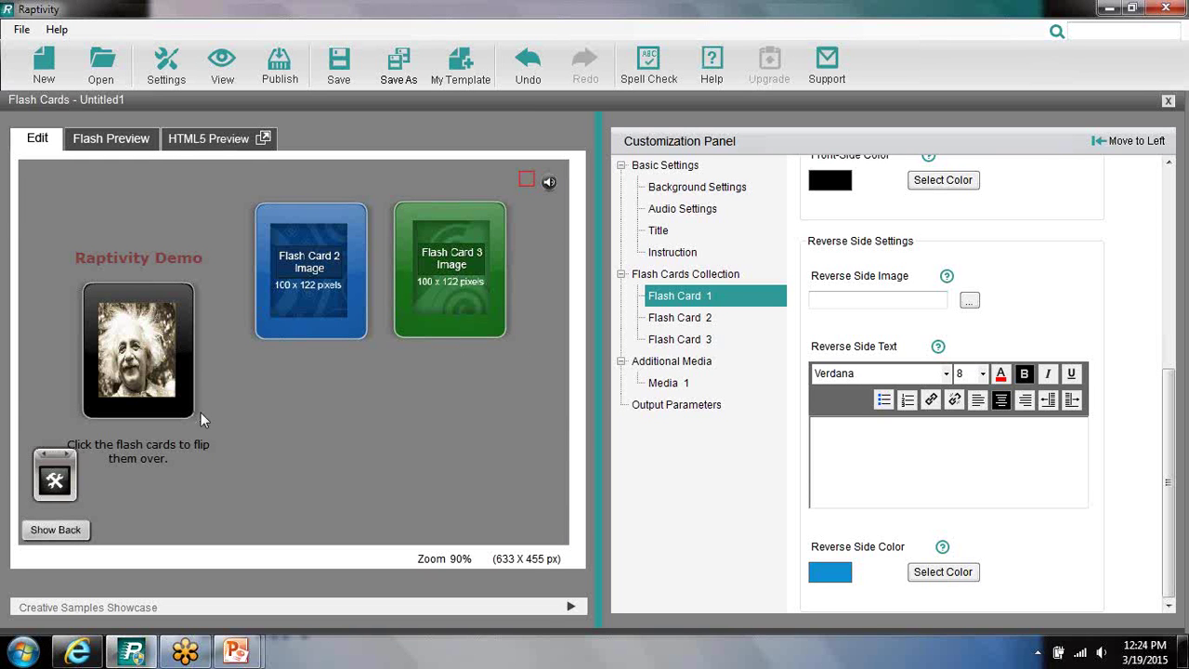
Move the title higher above the first card and enlarge the Einstein image toward the lower-right corner of Flash Card 1
left_click(144, 253)
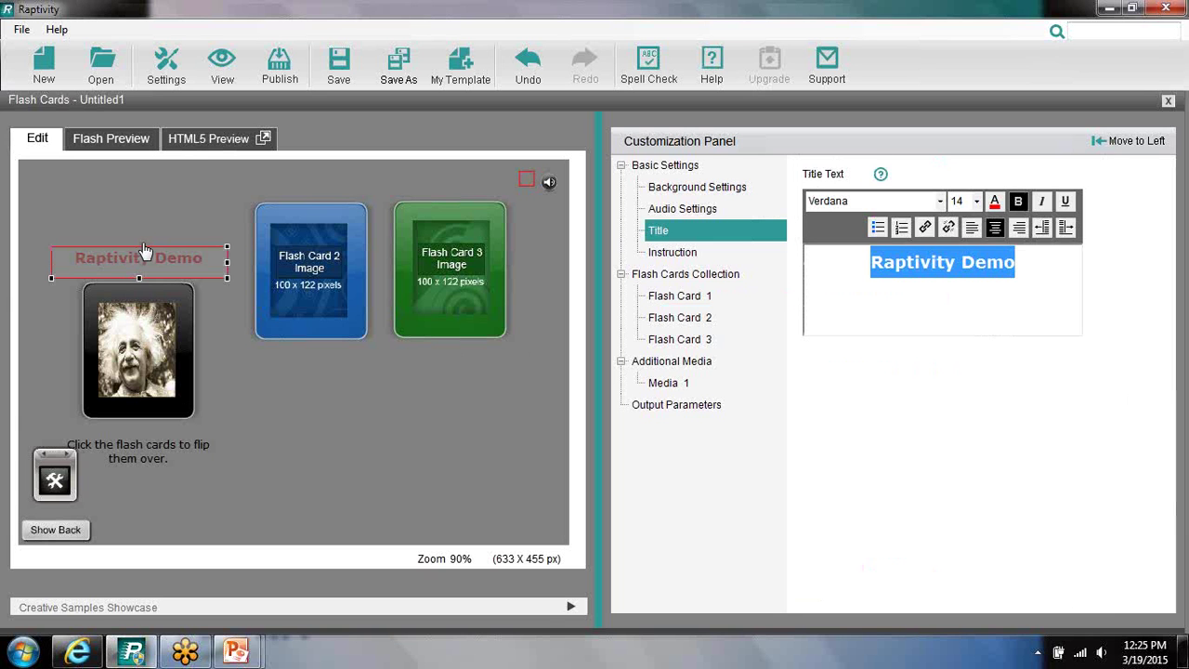
left_click_drag(144, 251, 147, 204)
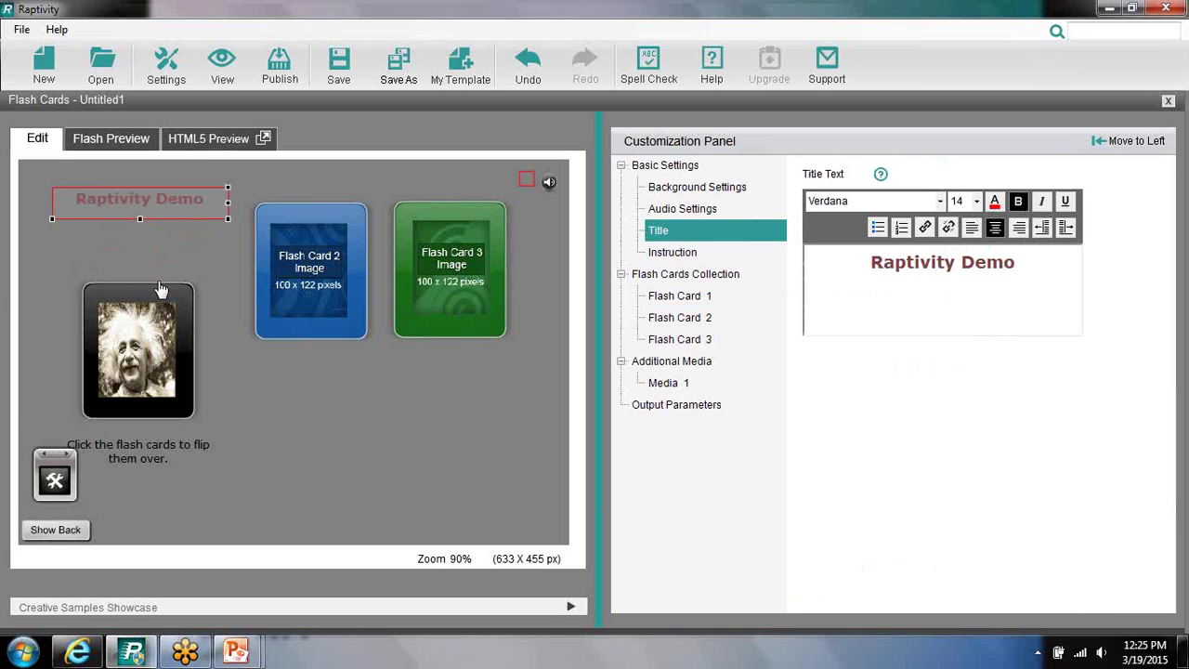
left_click(146, 327)
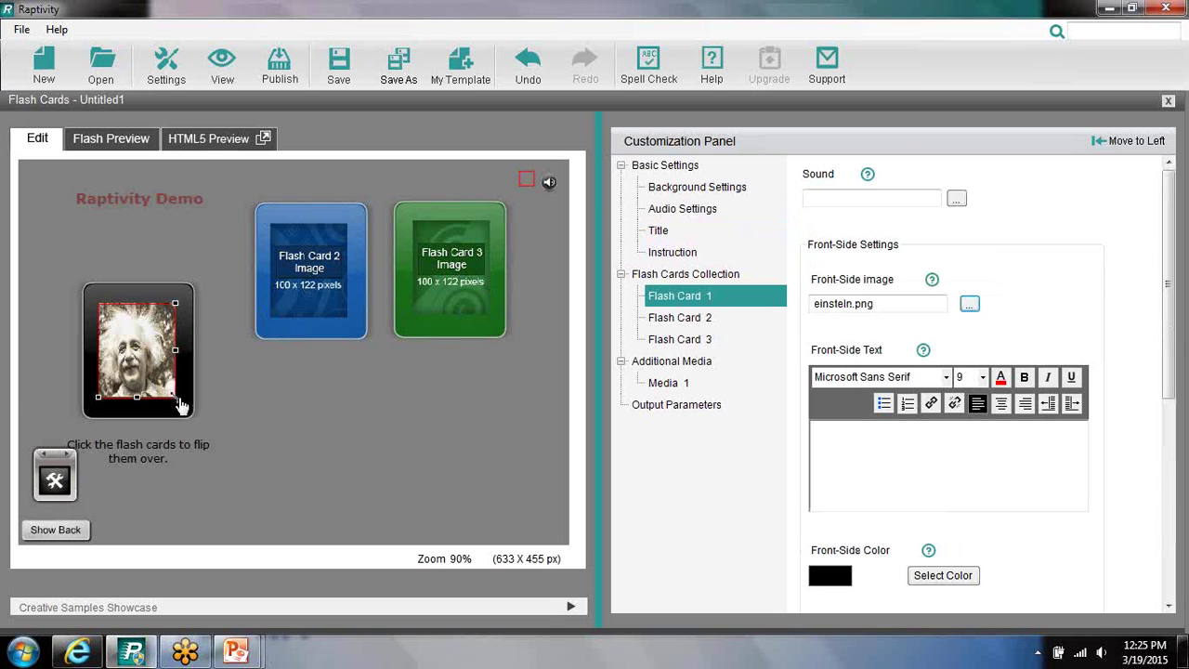
left_click_drag(180, 407, 188, 420)
left_click(162, 320)
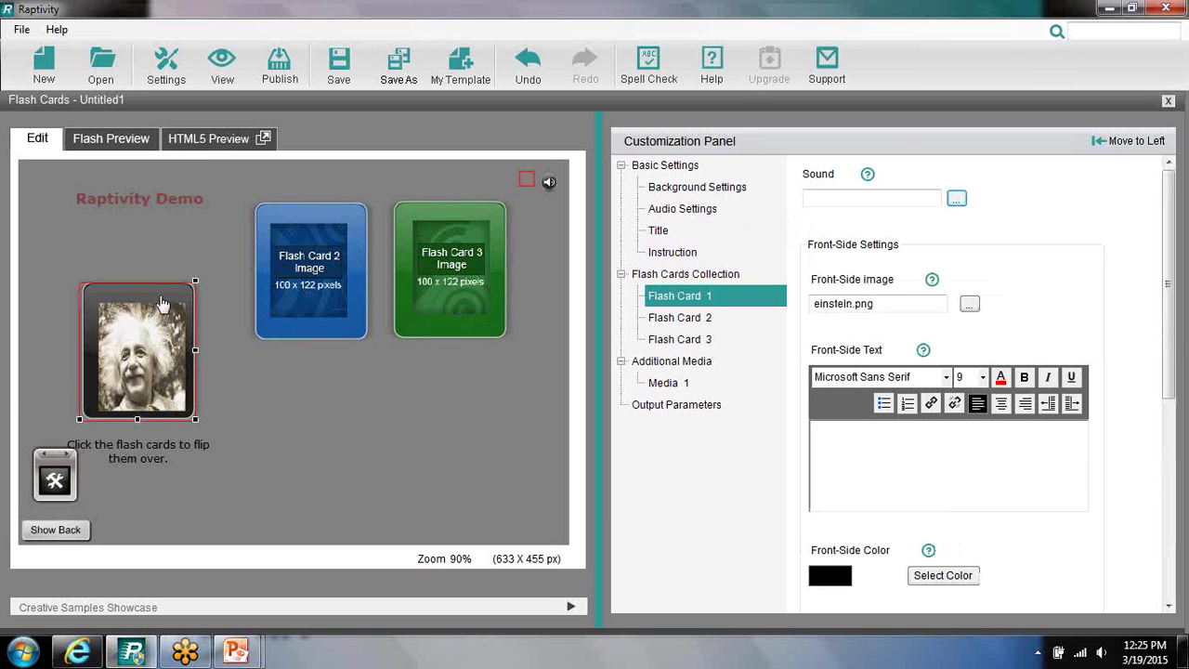
Enlarge Flash Card 2, then move it and Flash Card 3 down so the three cards sit roughly in a row
left_click(288, 223)
left_click_drag(367, 346, 391, 375)
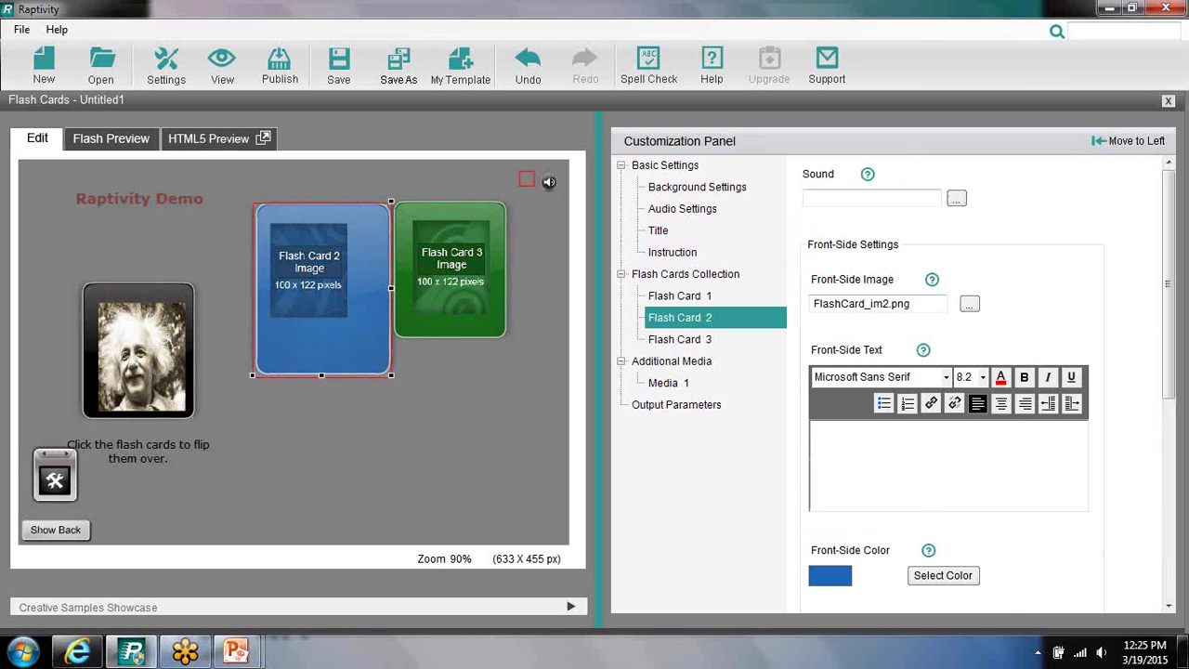
left_click_drag(346, 298, 319, 341)
left_click(436, 297)
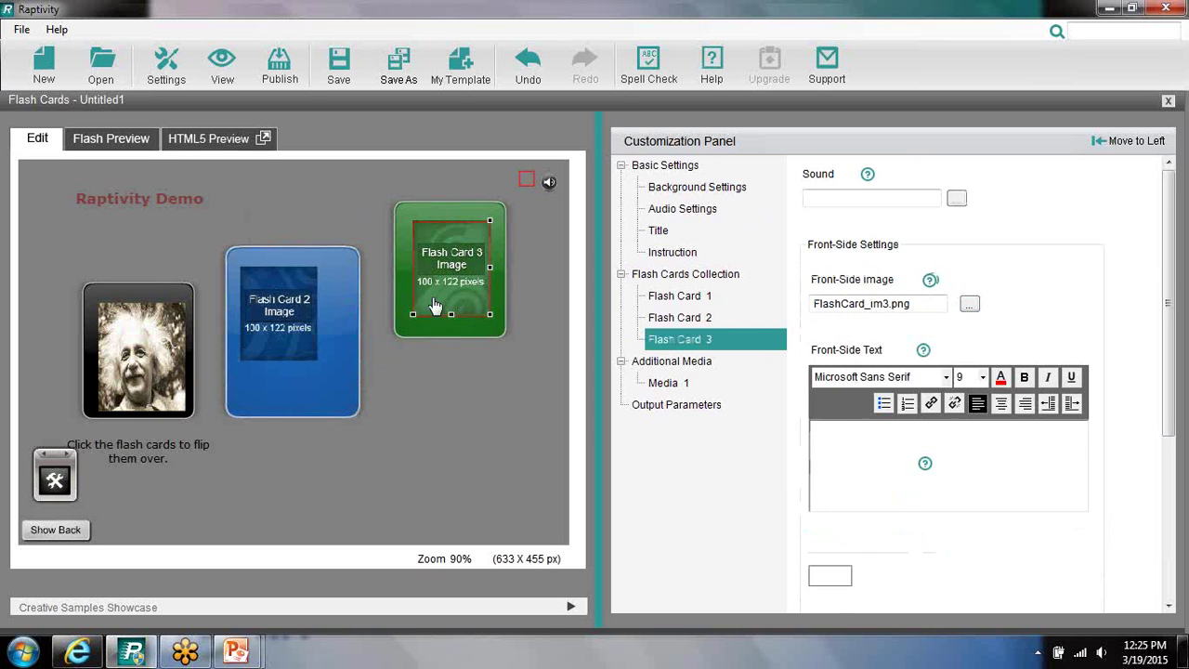
left_click_drag(457, 216, 465, 280)
Widen the instruction text box so its text fits on one line and center it below the three cards
left_click(154, 452)
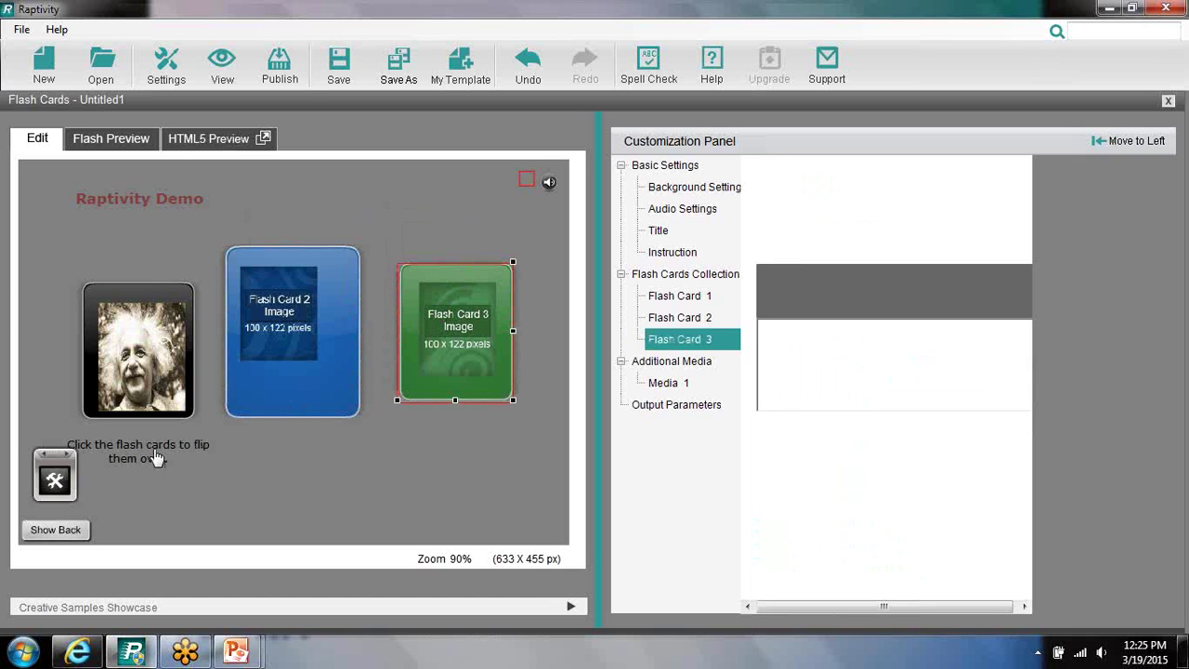
left_click_drag(215, 475, 399, 474)
left_click_drag(230, 510, 307, 462)
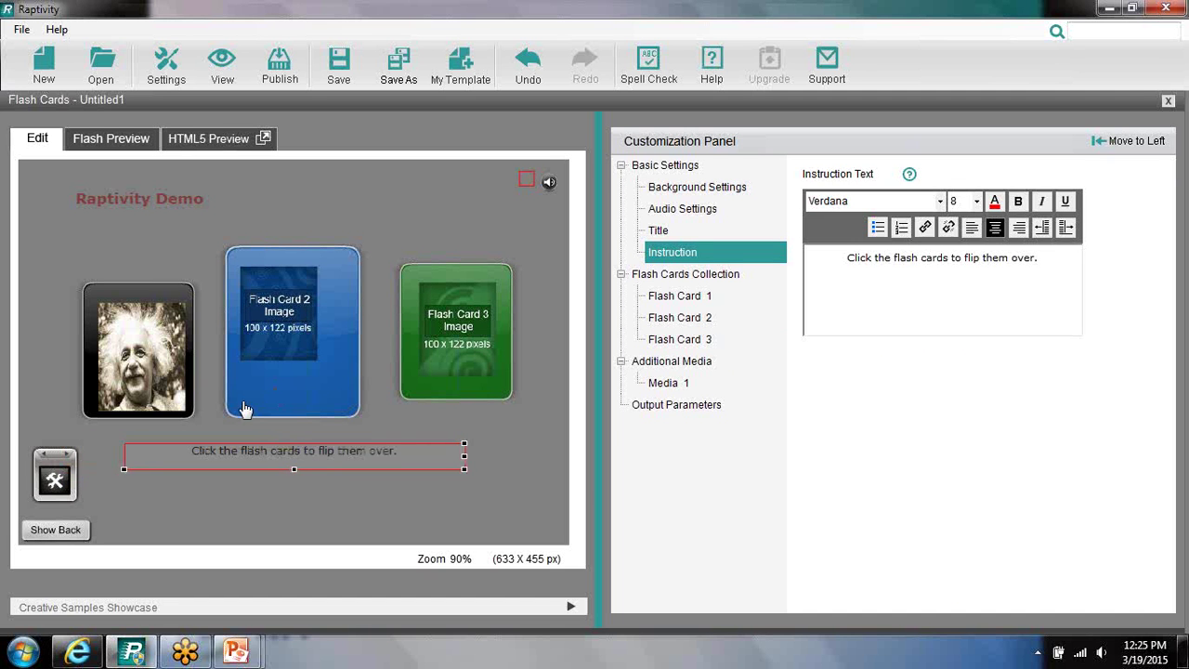
Preview the interaction in Flash, flip the Einstein card to its reverse side and back, and return to editing
left_click(54, 480)
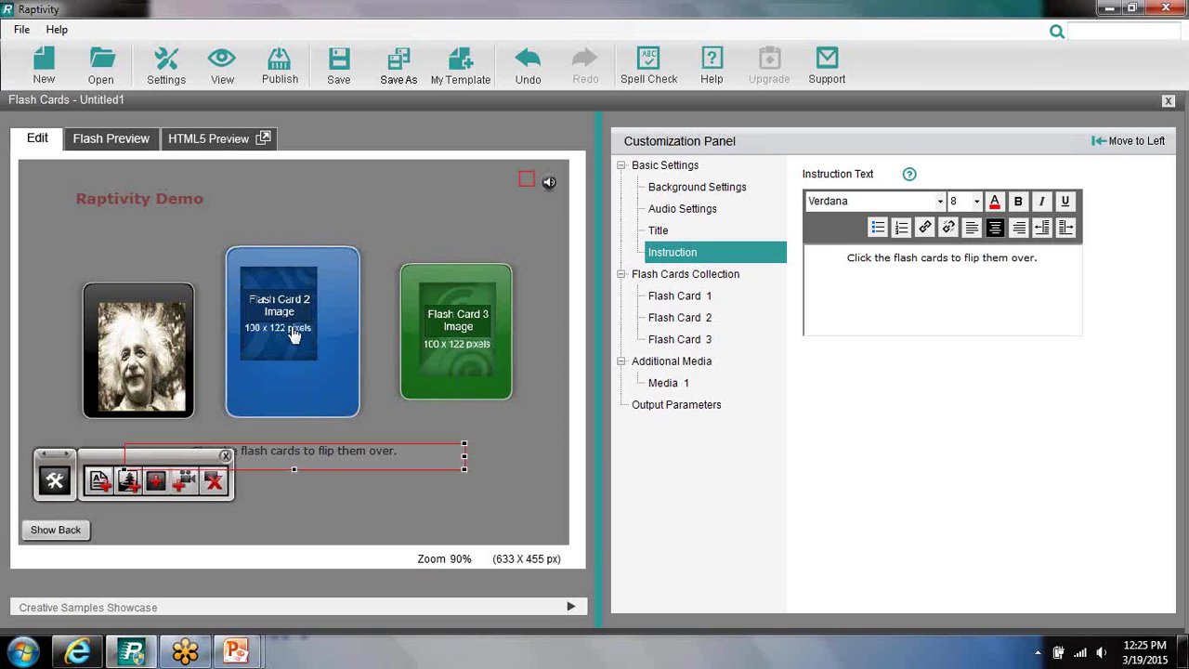
left_click(135, 149)
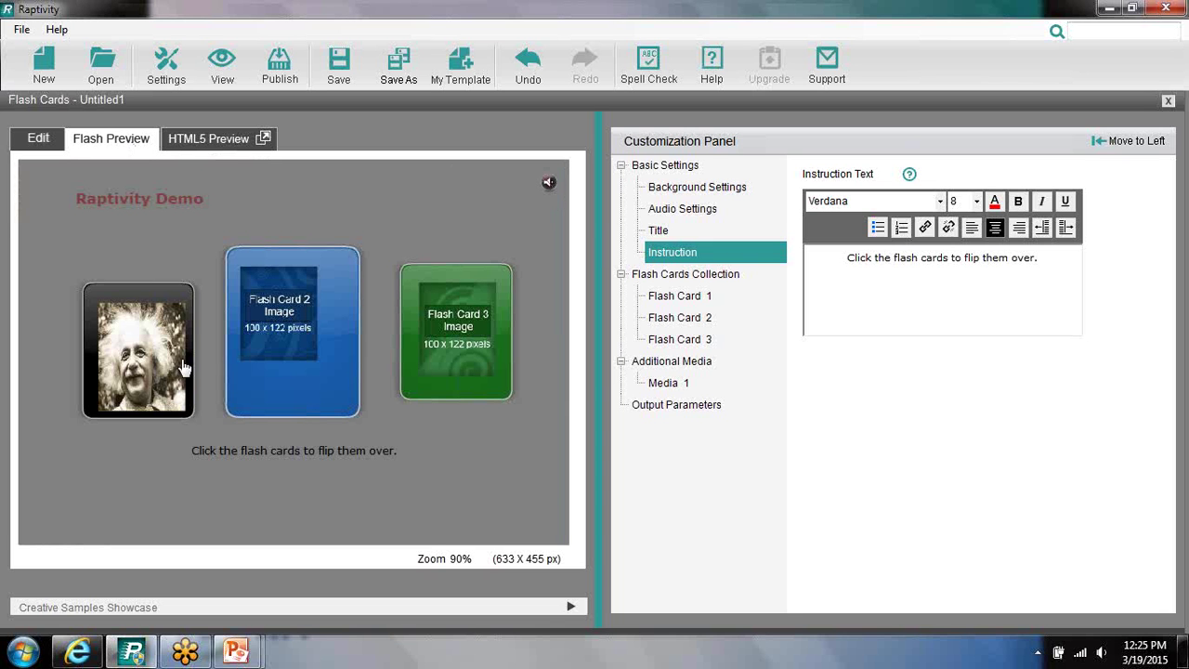
left_click(142, 362)
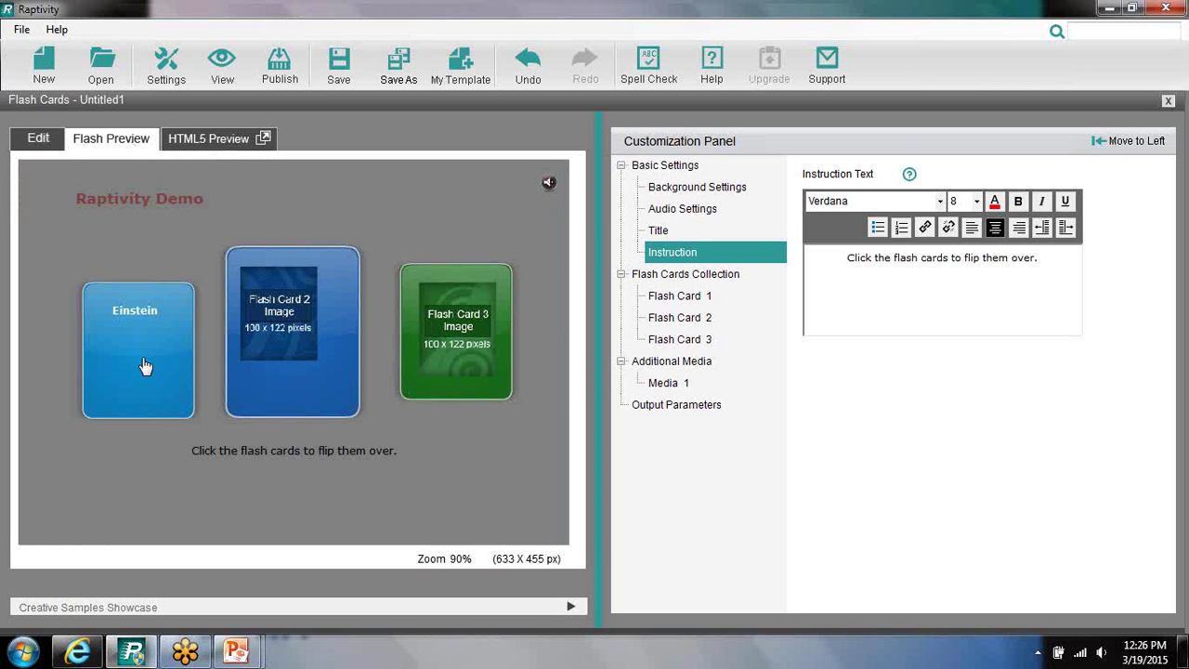
left_click(142, 358)
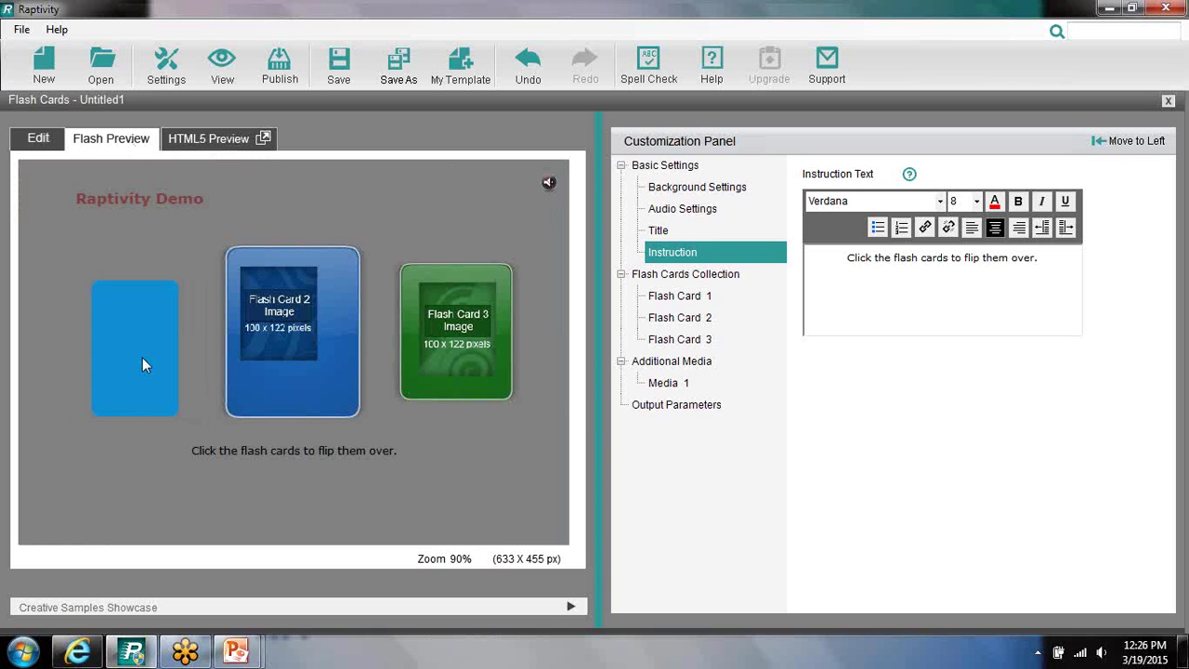
left_click(38, 140)
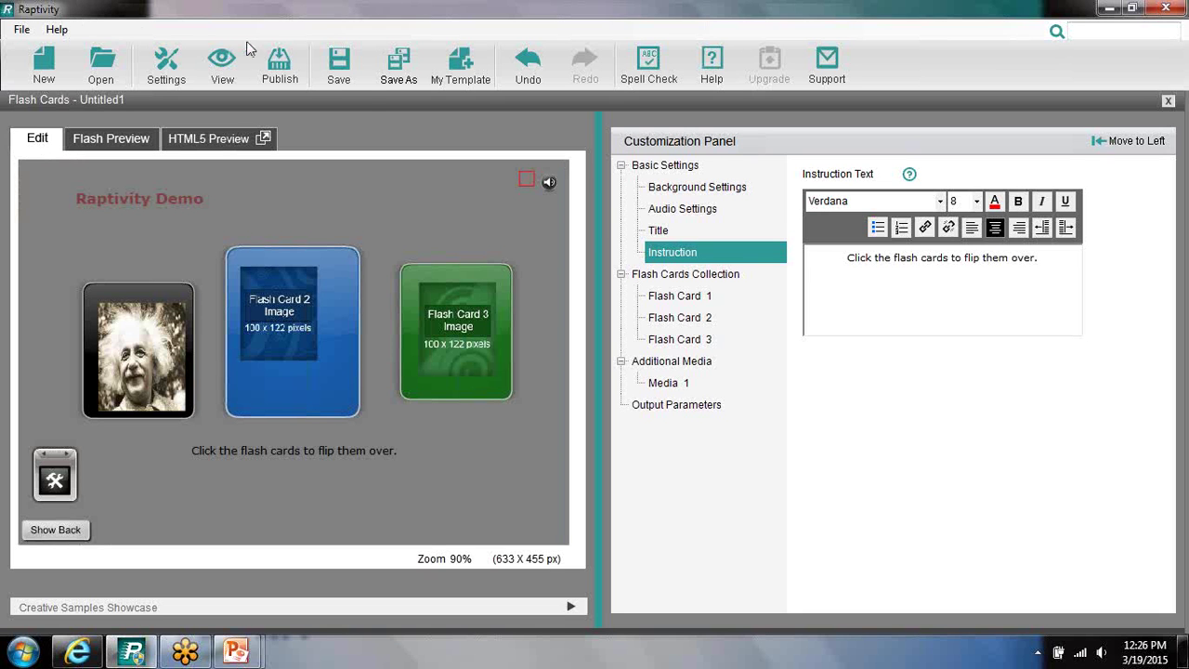
Save the interaction to the Desktop as "Raptivty Demo"
left_click(340, 67)
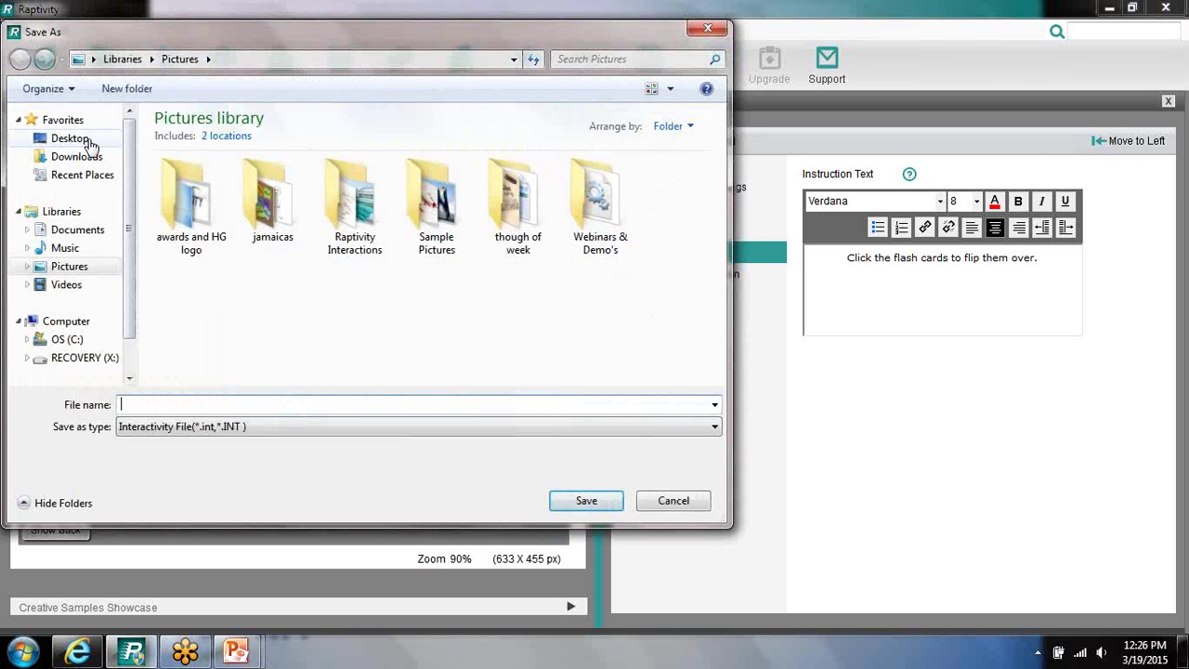
left_click(88, 140)
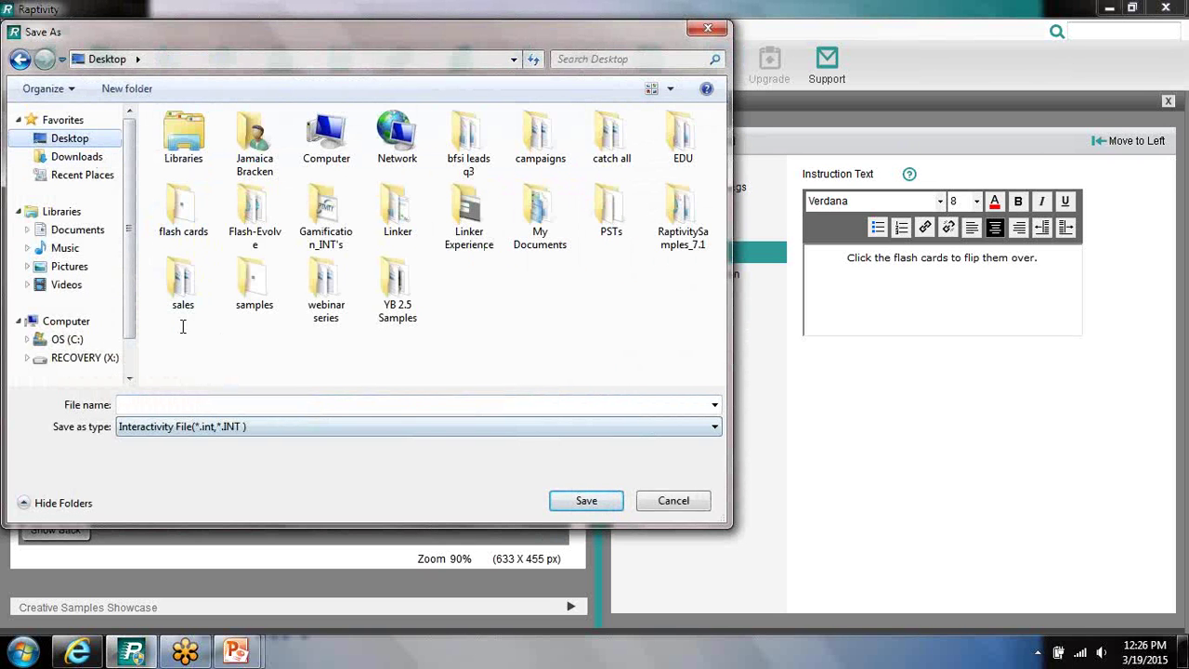
left_click(185, 405)
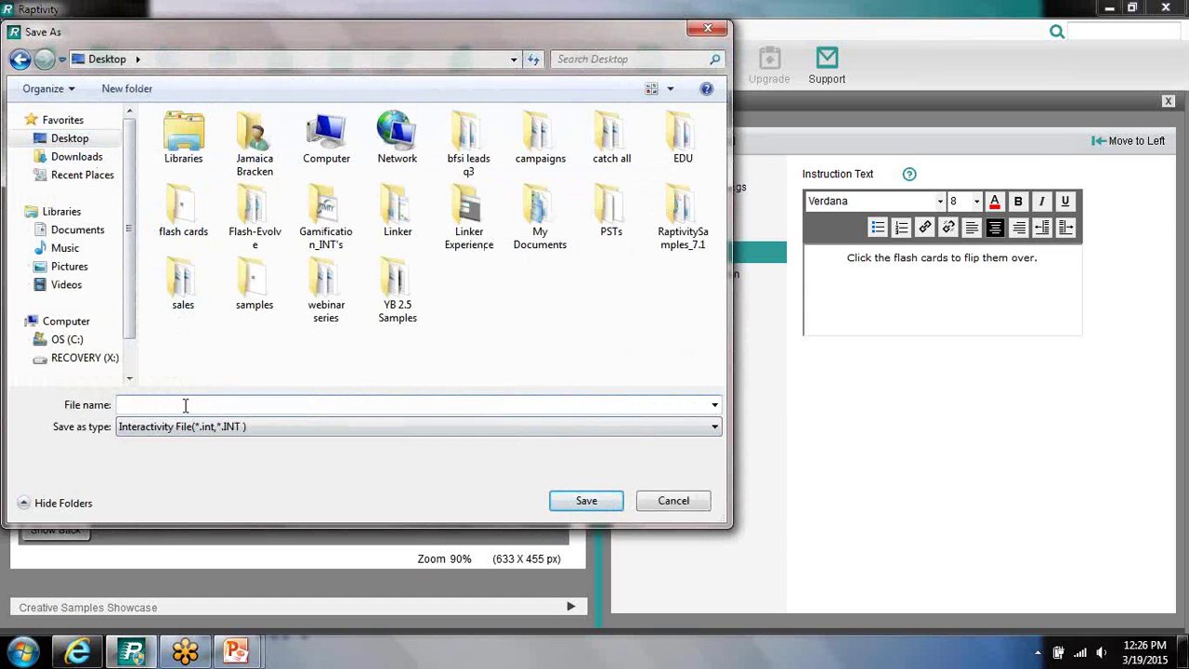
type("R")
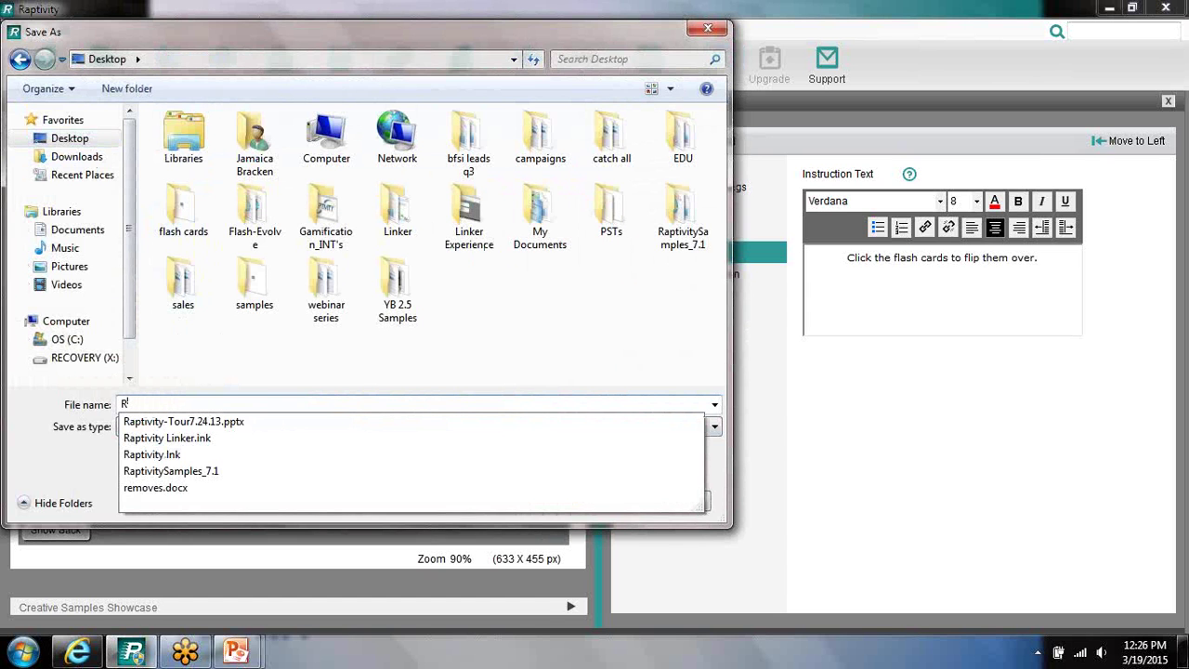
type("aptiv")
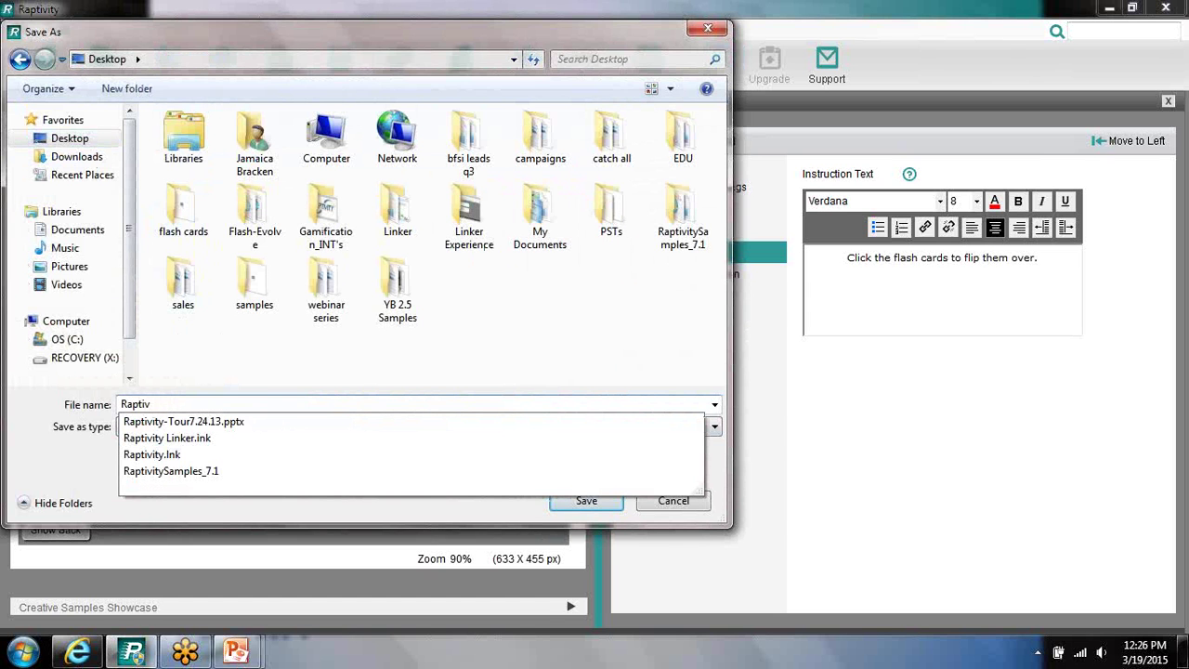
type("ty Demo")
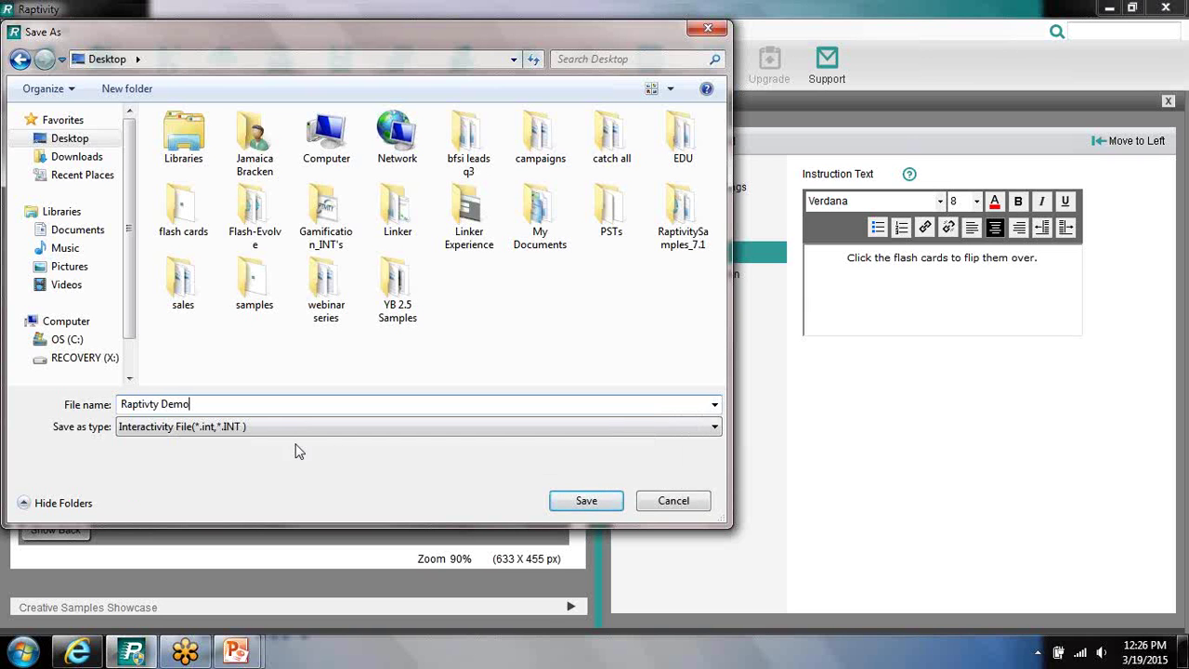
left_click(586, 503)
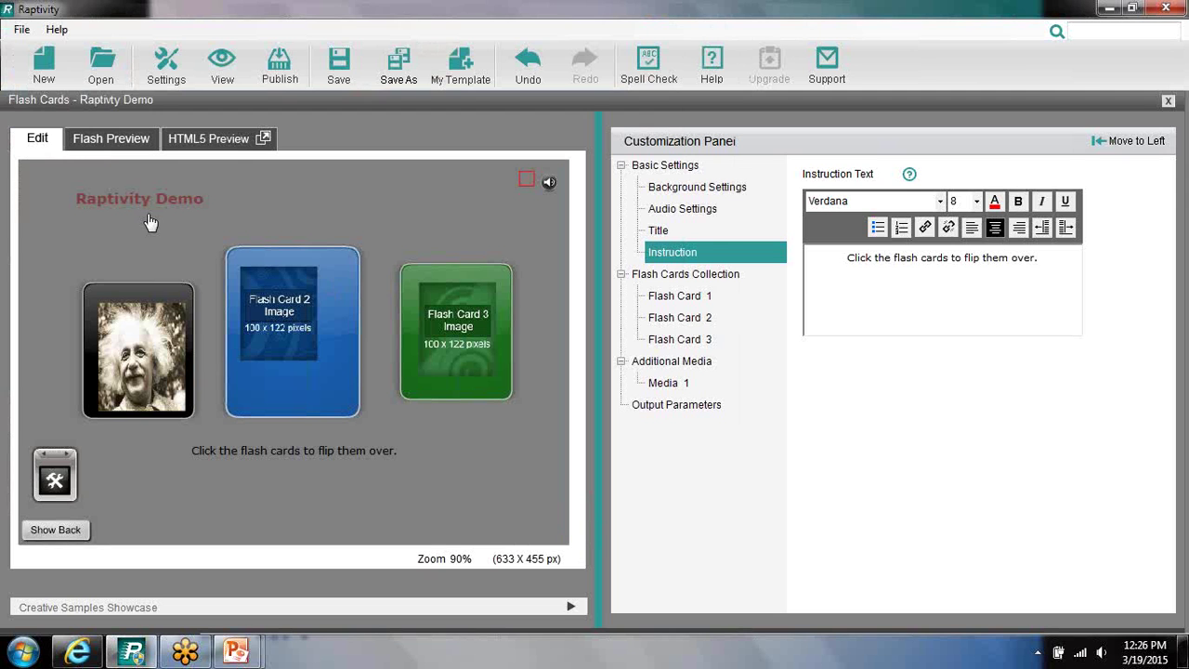
Publish the interaction as a single Flash file with Tin Can 0.95 tracking enabled
left_click(298, 82)
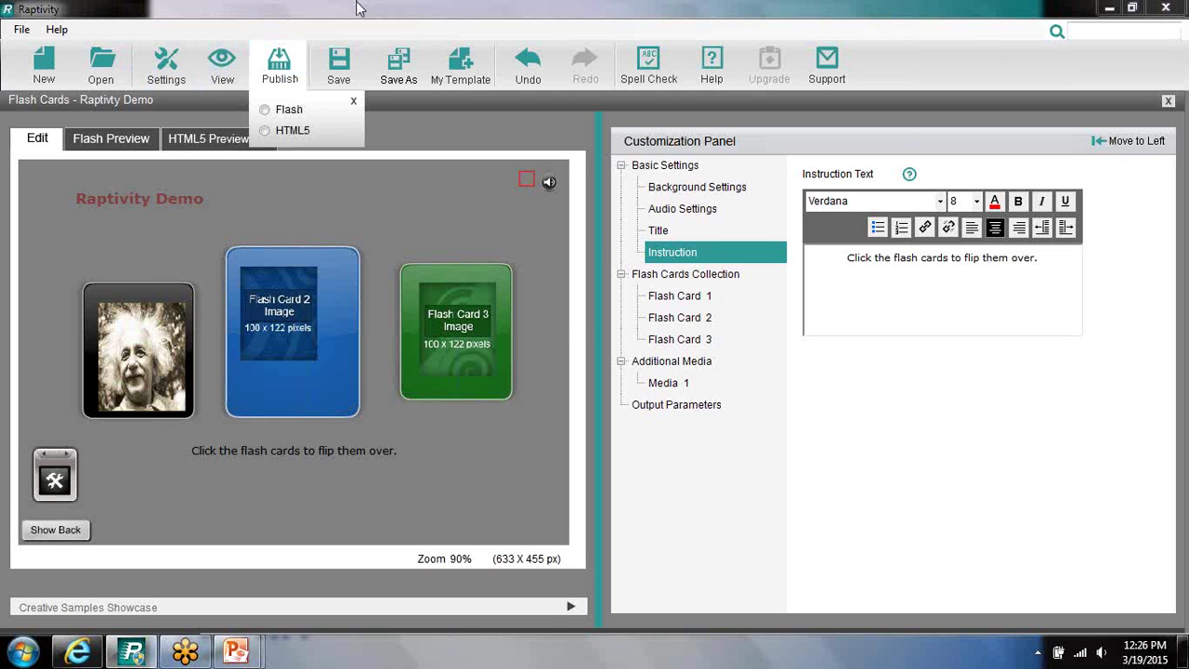
left_click(265, 110)
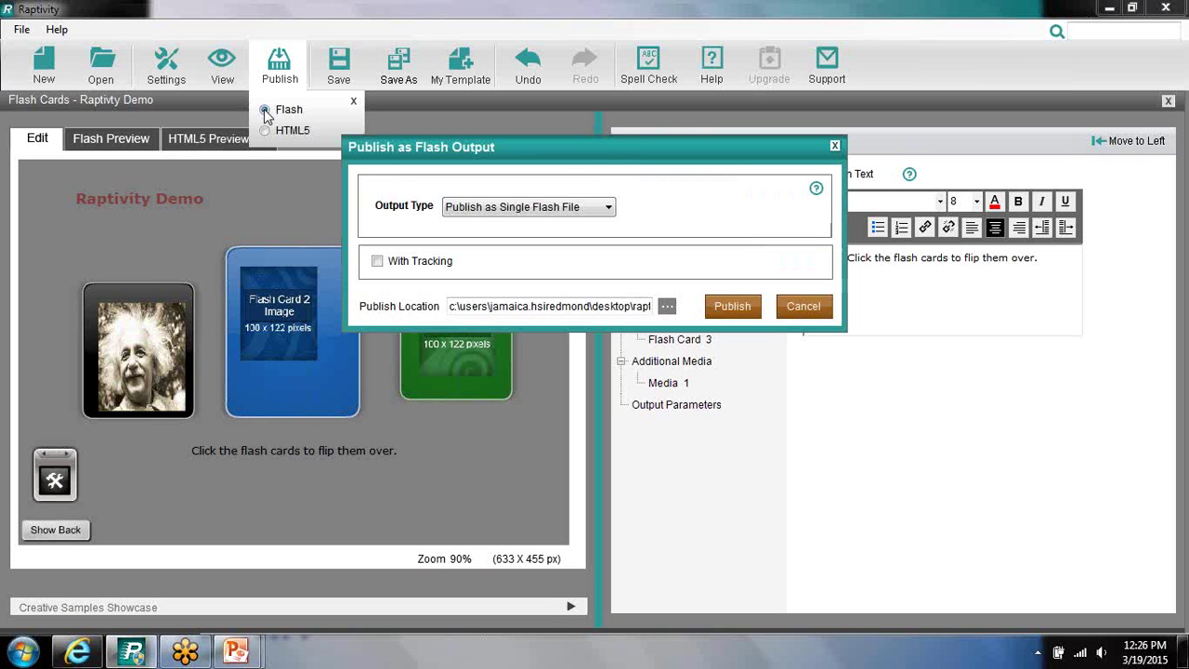
left_click(378, 261)
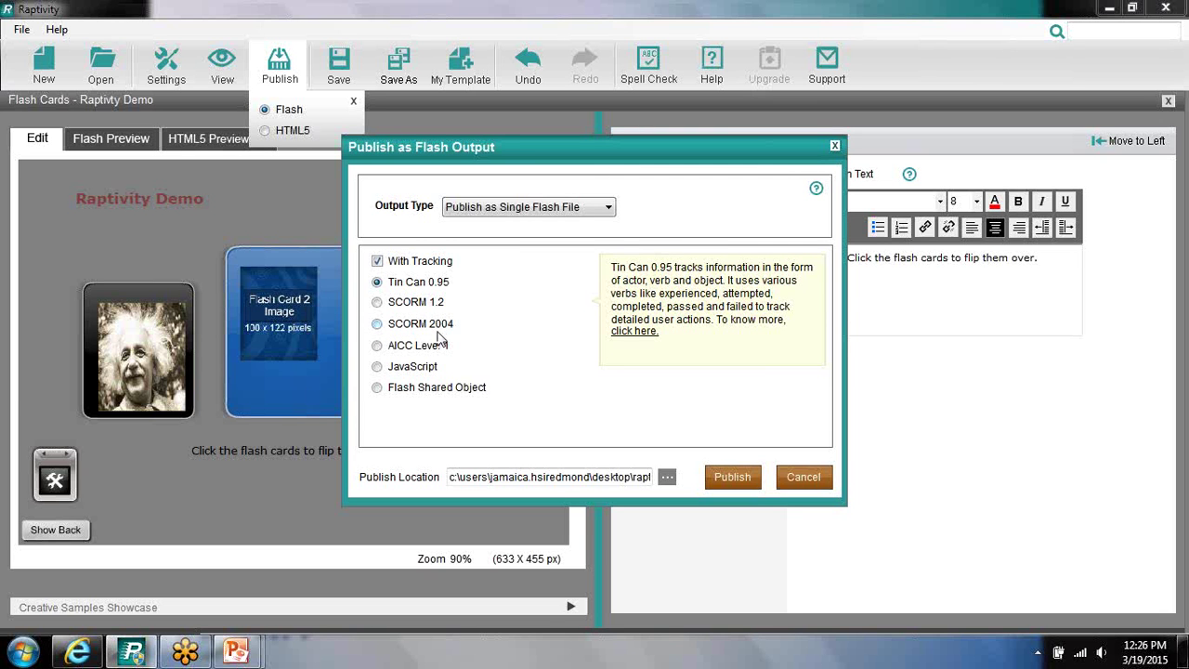
left_click(732, 478)
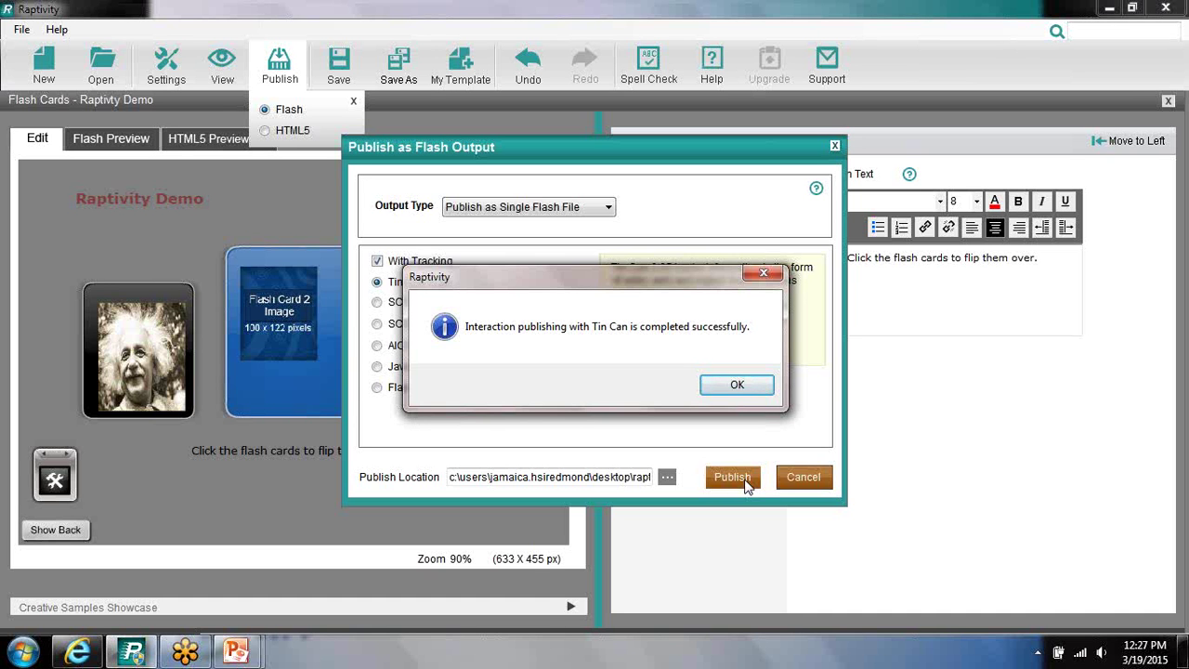
left_click(737, 385)
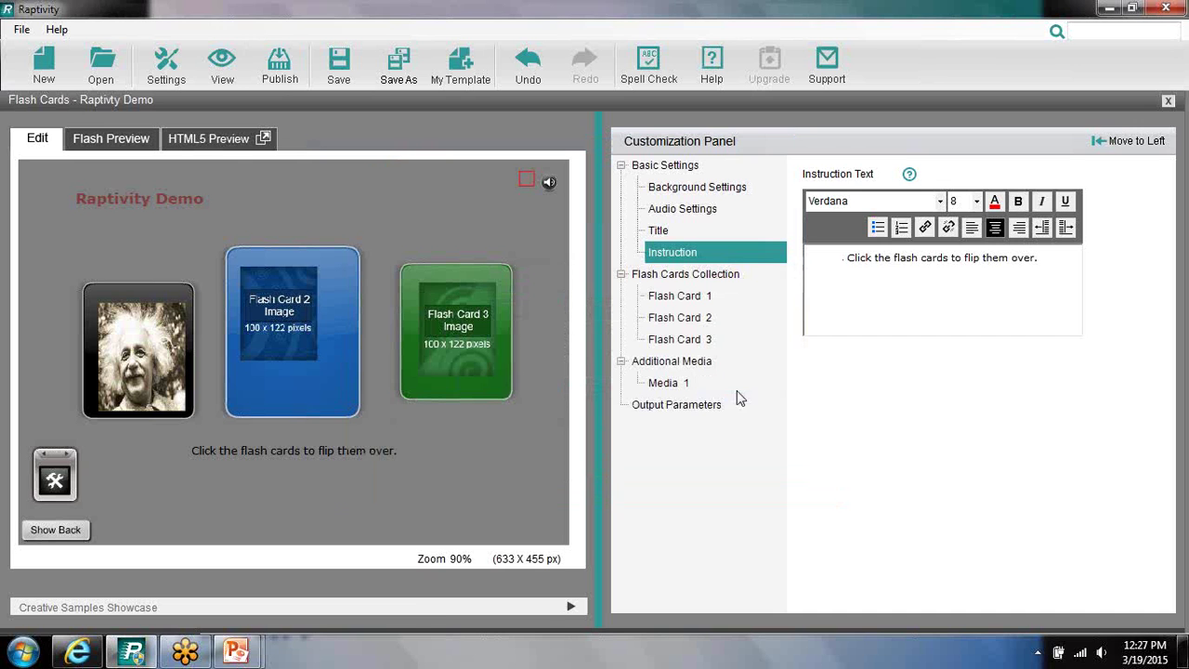
Switch to the PowerPoint slide show and advance to the Raptivity Linker slide
mouse_move(236, 650)
left_click(337, 589)
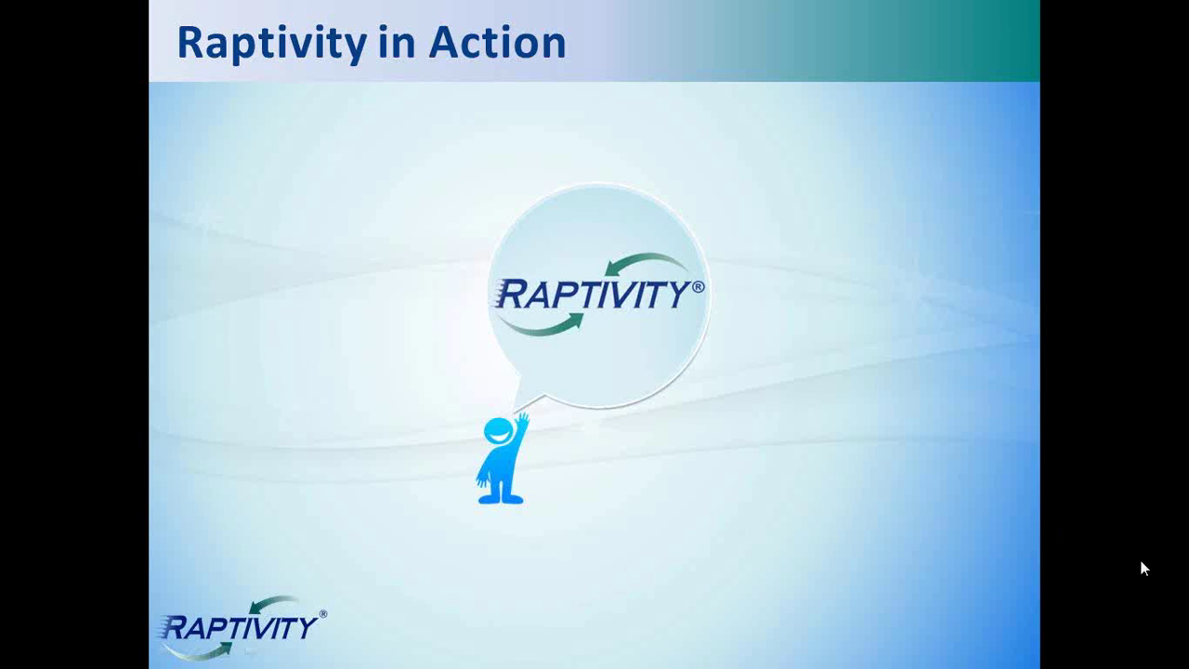
key("Right")
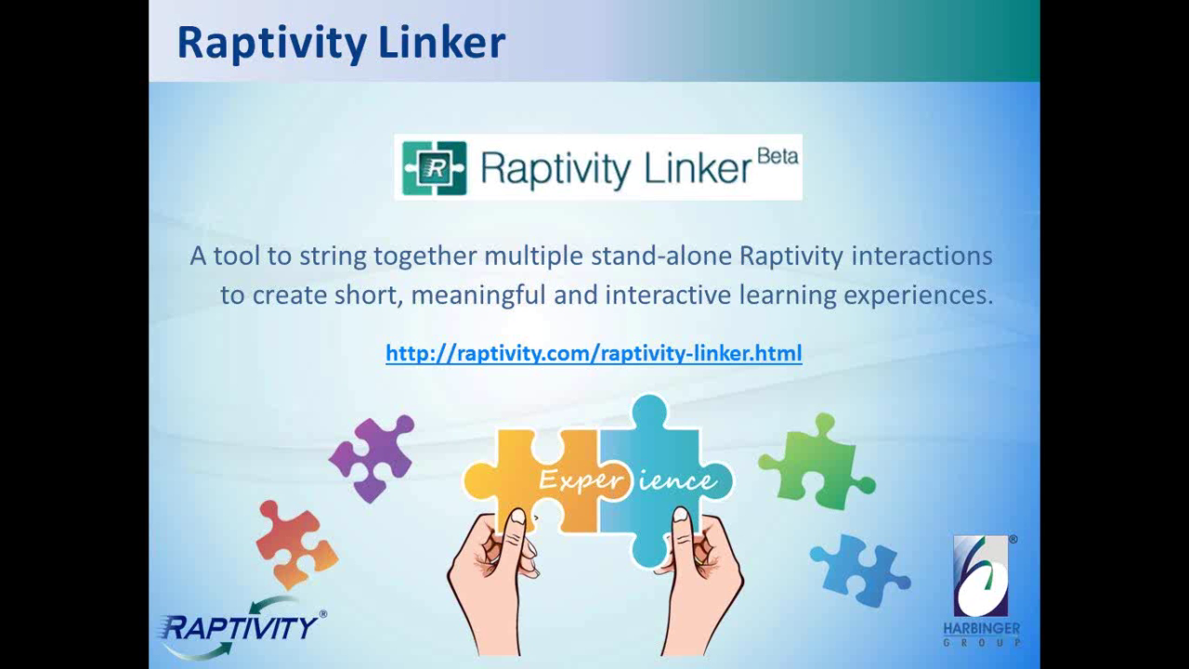
Switch to the Gamification Demystified sample in Internet Explorer and open its Example of Gamification section
key("alt+Tab")
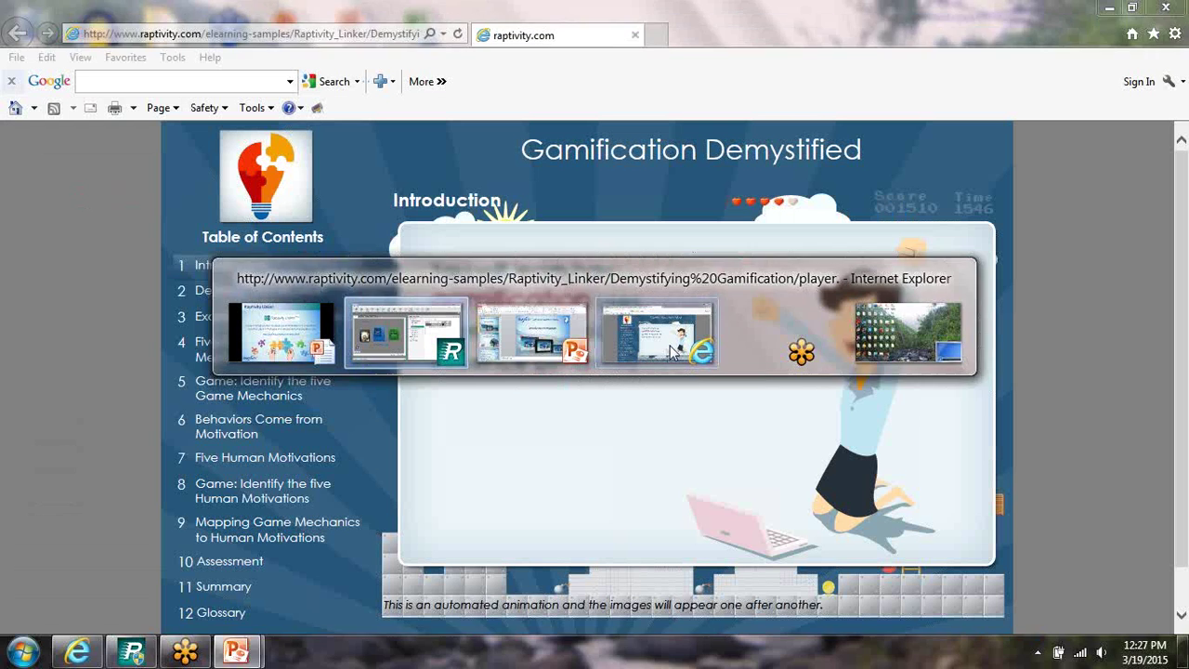
left_click(674, 353)
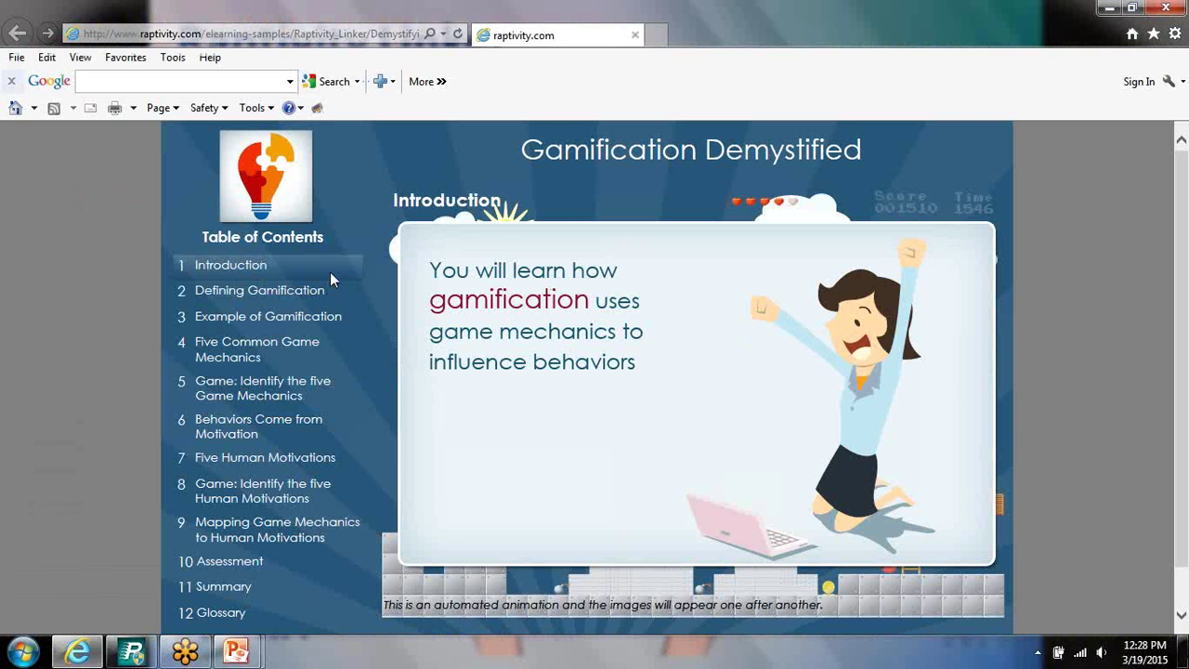
left_click(274, 320)
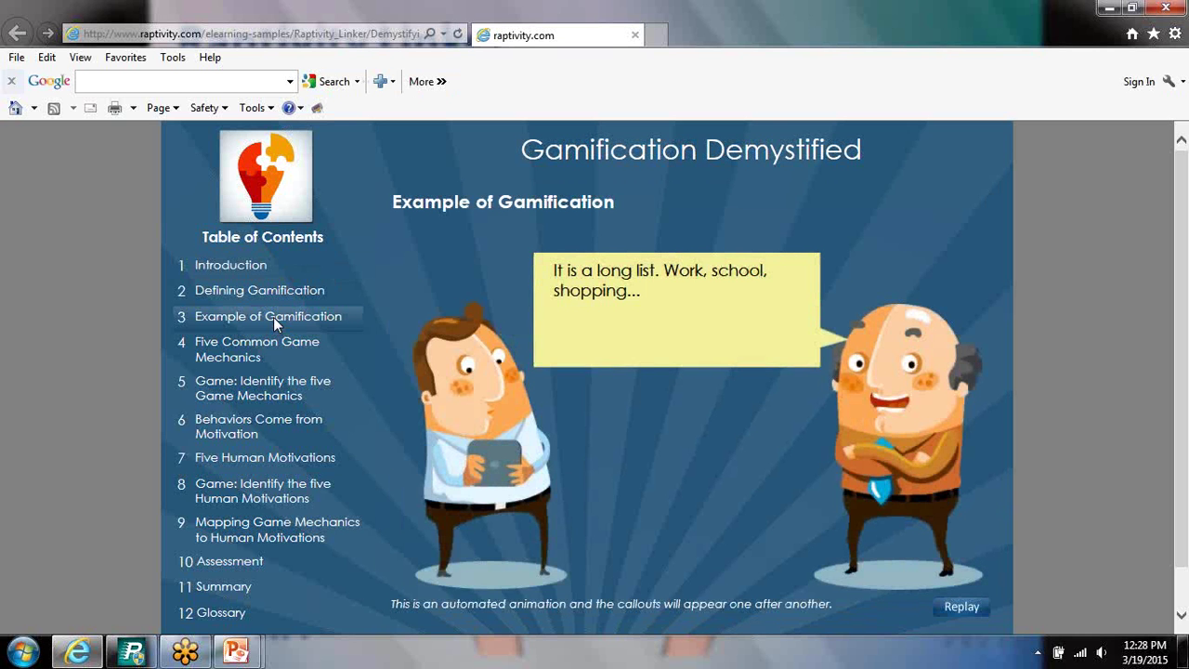
Start the "Identify the five Game Mechanics" game and pick the gift counter, the pair of people and the row of ranked players
left_click(275, 389)
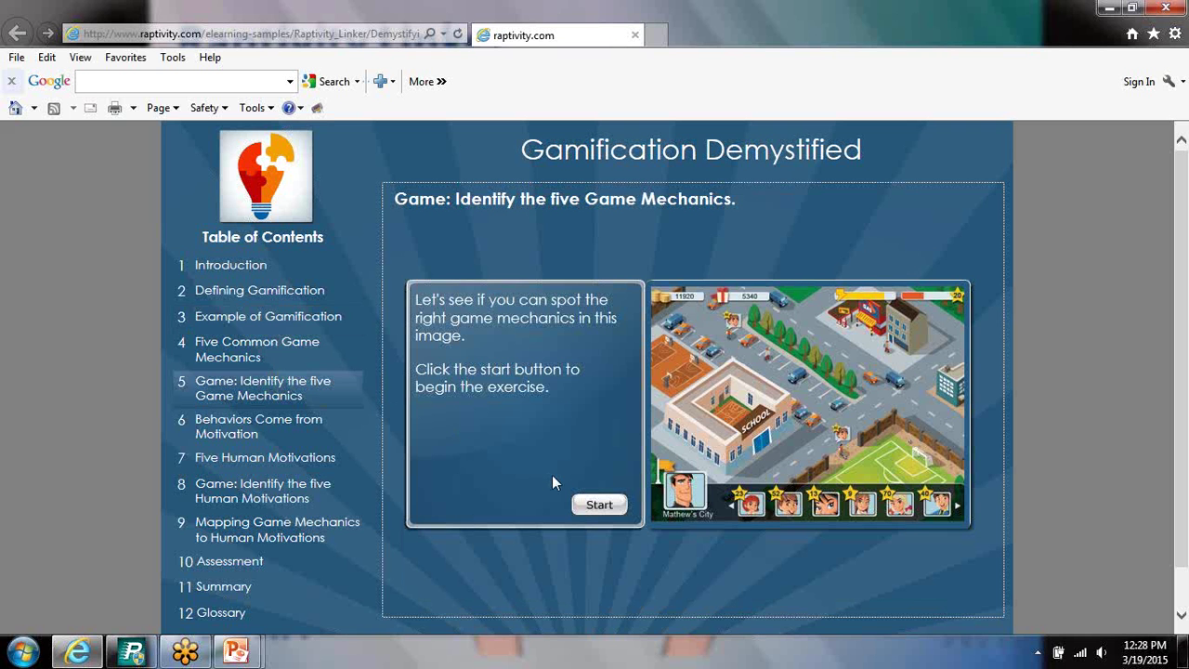
left_click(594, 505)
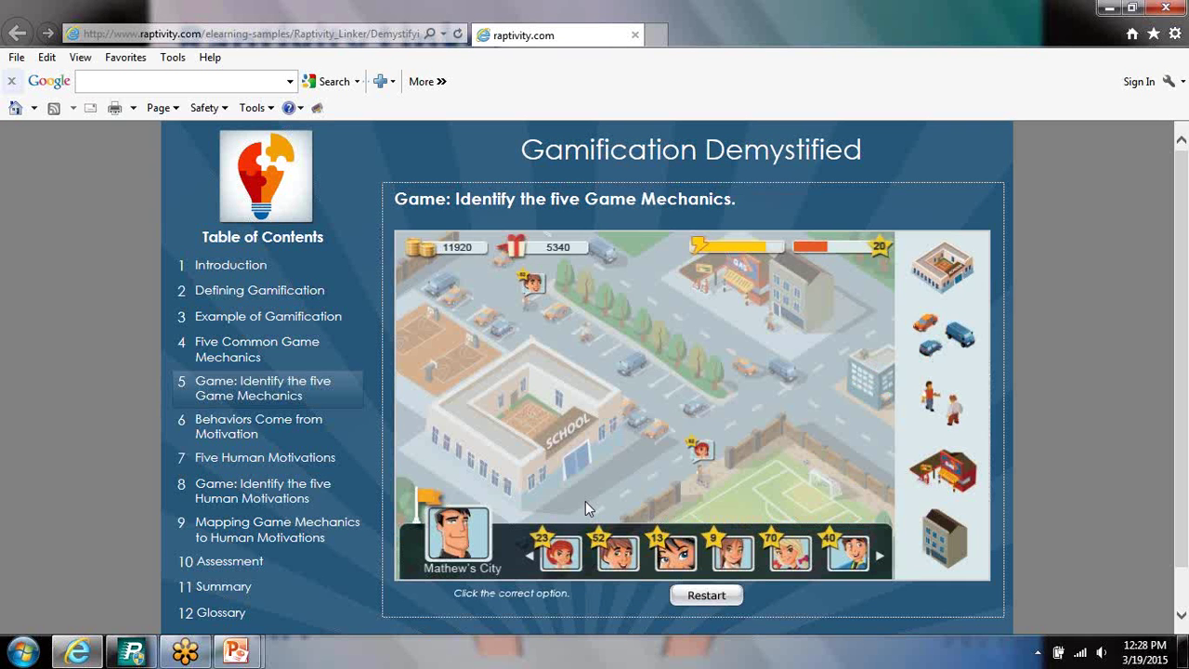
left_click(557, 249)
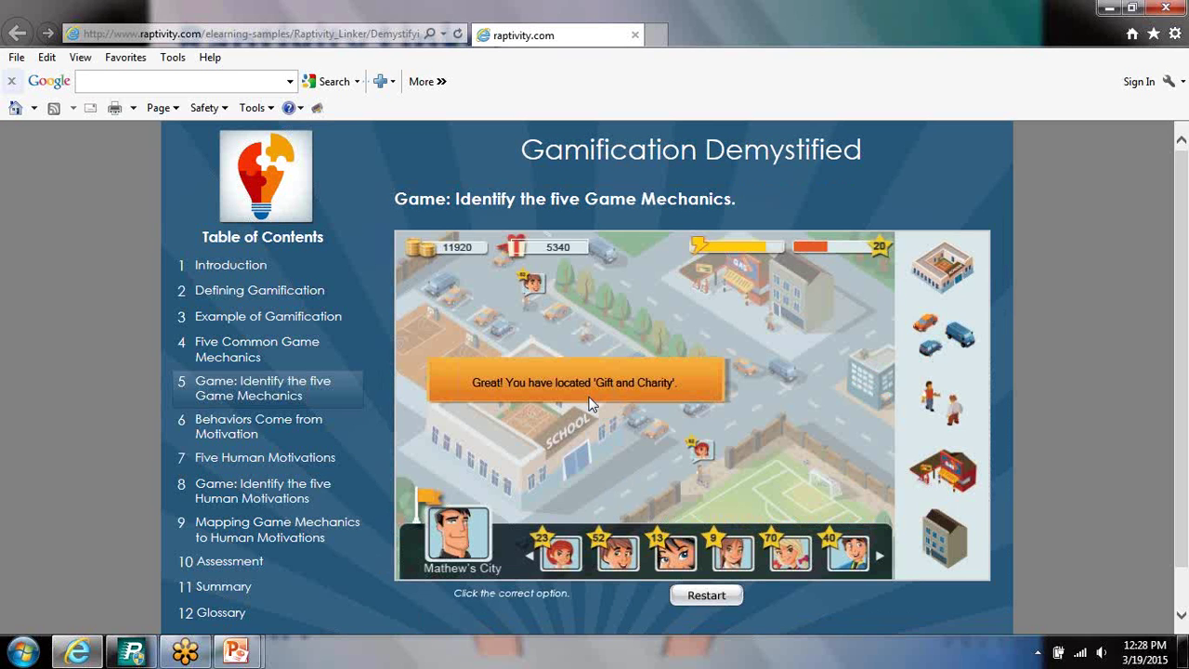
left_click(930, 381)
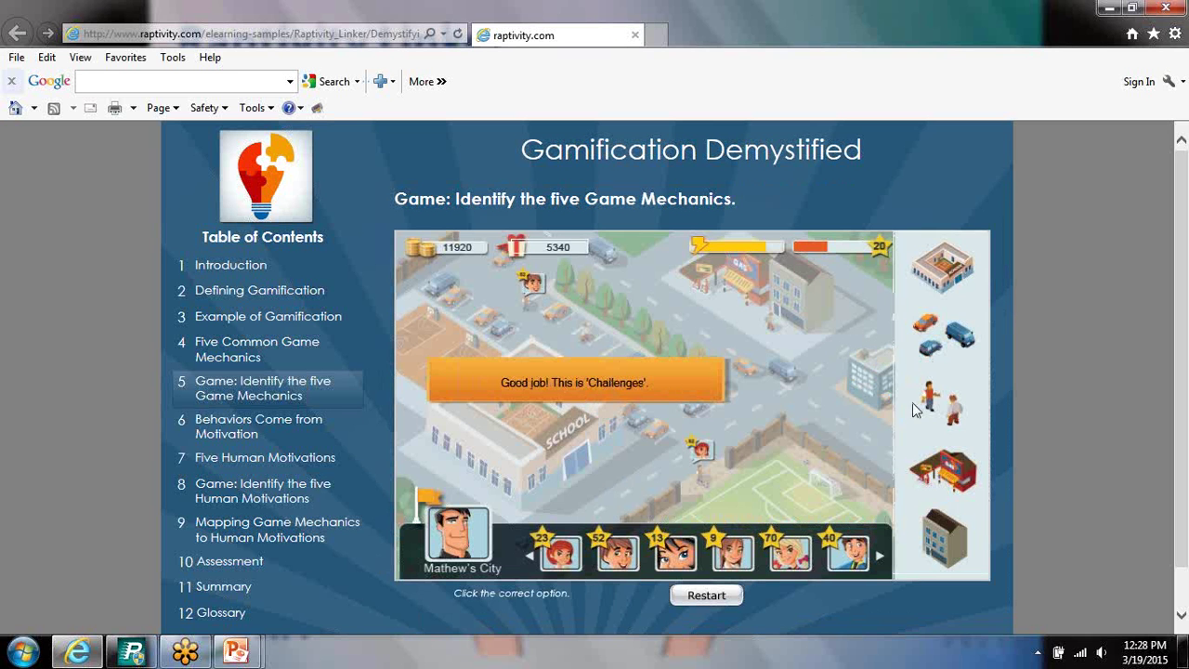
left_click(726, 567)
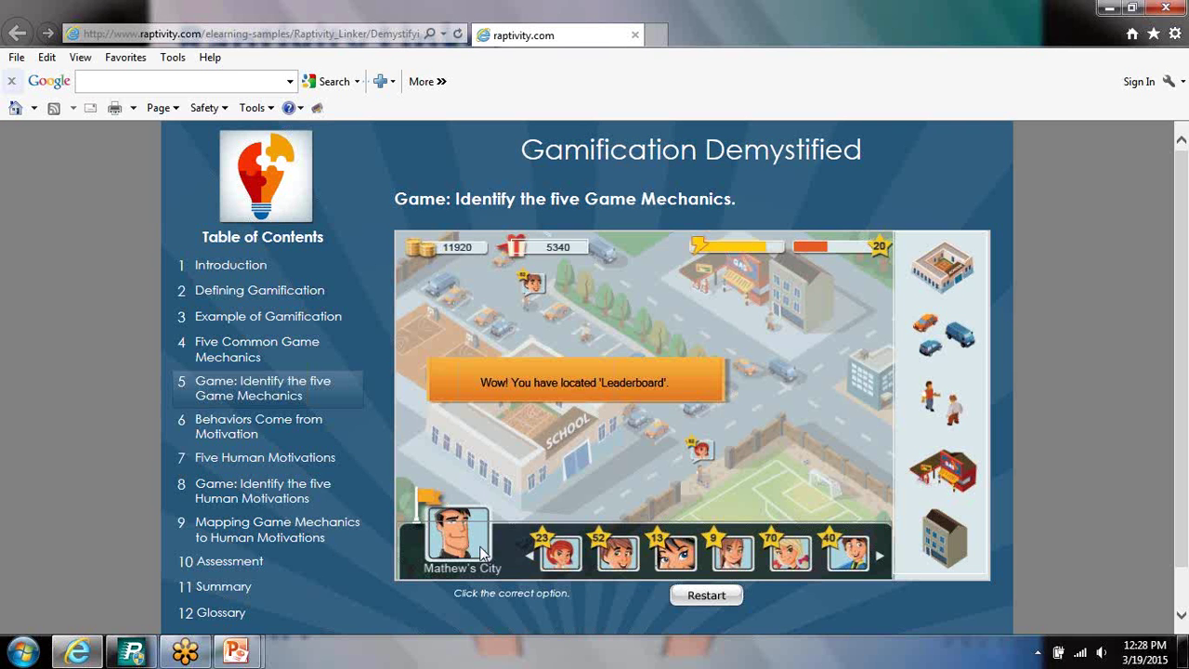
Open Mapping Game Mechanics to Human Motivations and flip the Points, Levels and Gifts & Charity cards
left_click(246, 537)
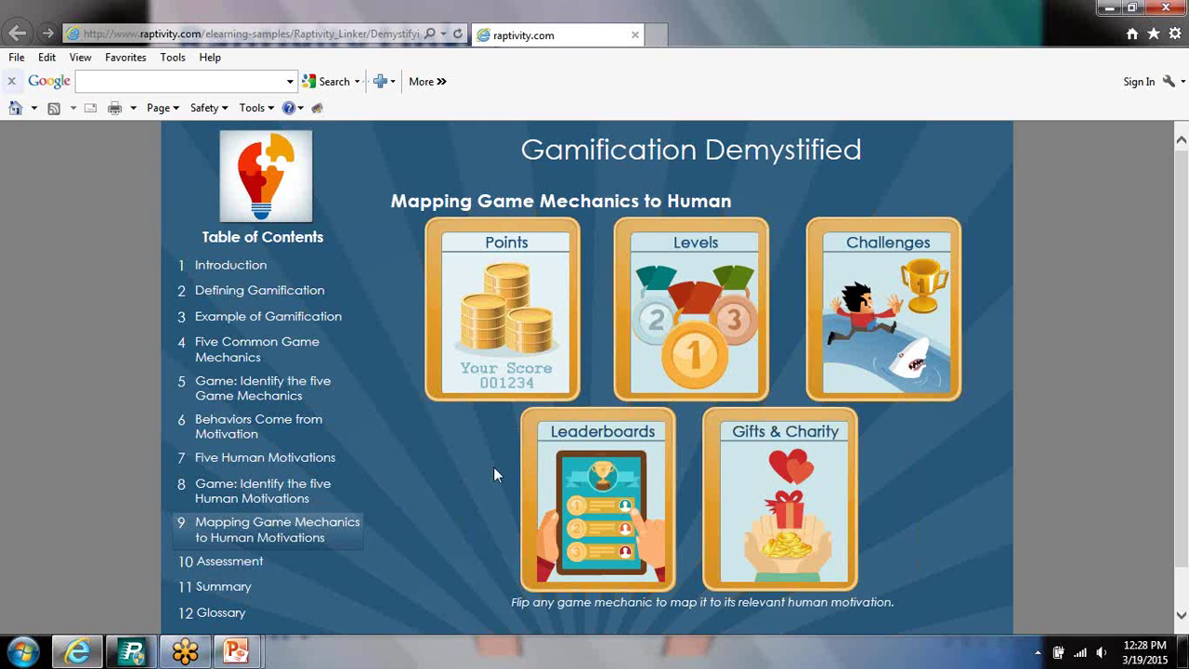
left_click(537, 381)
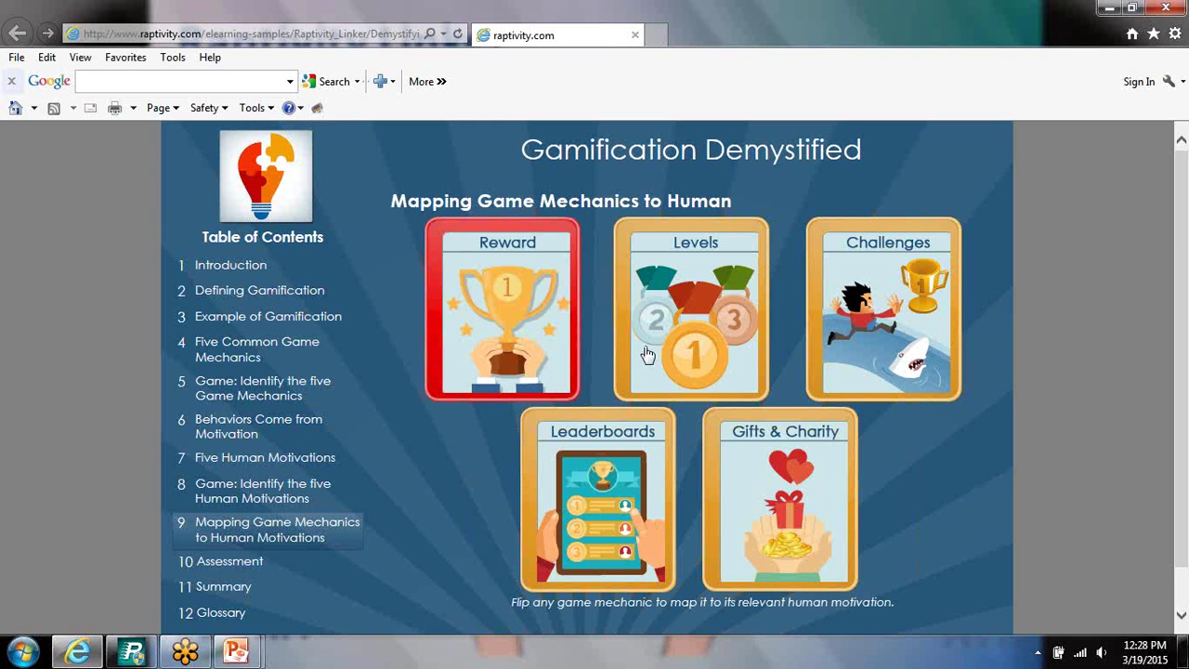
left_click(691, 345)
left_click(691, 344)
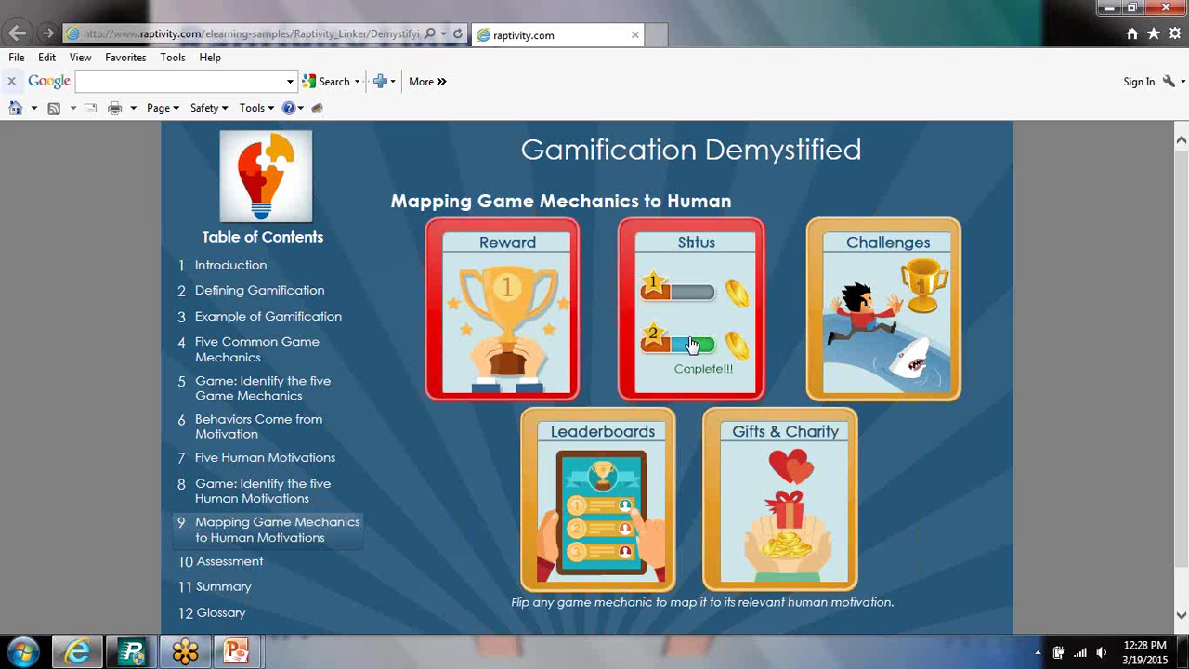
left_click(769, 474)
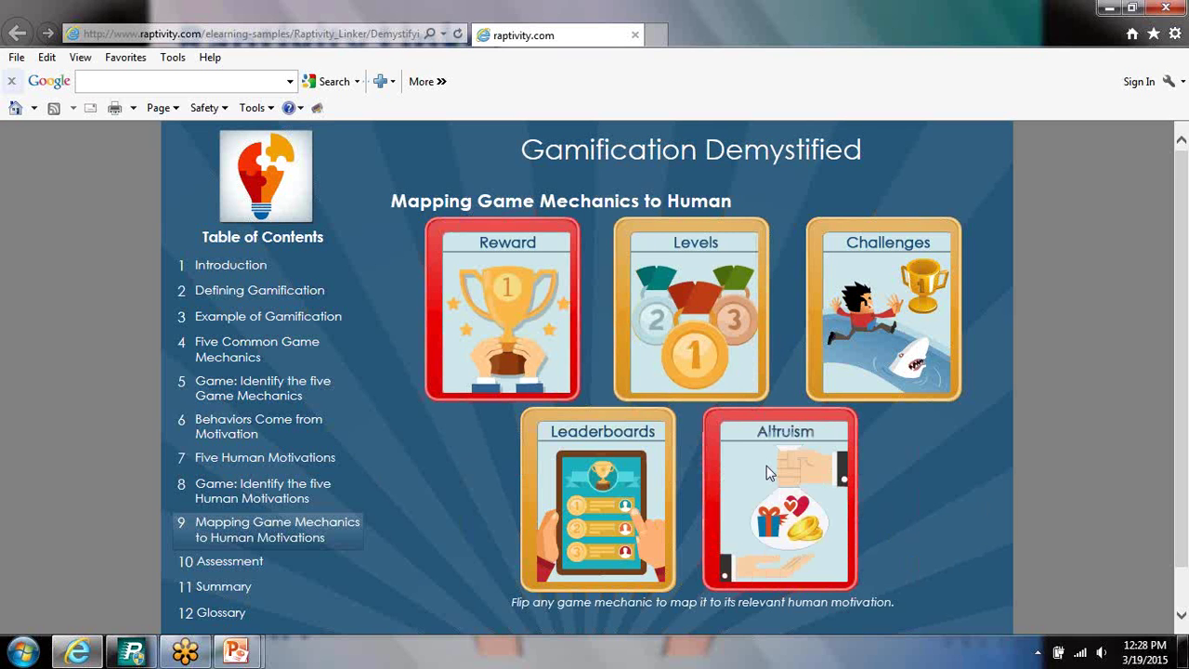